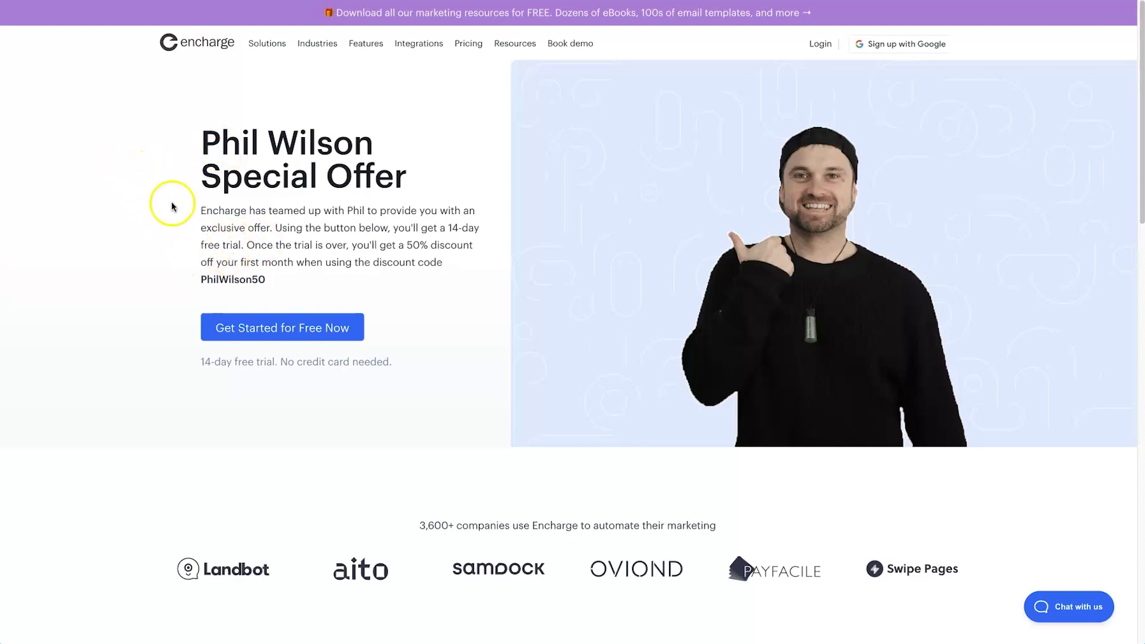
Point out the special offer description and discount code, then return to the Encharge homepage.
left_click_drag(192, 215, 404, 296)
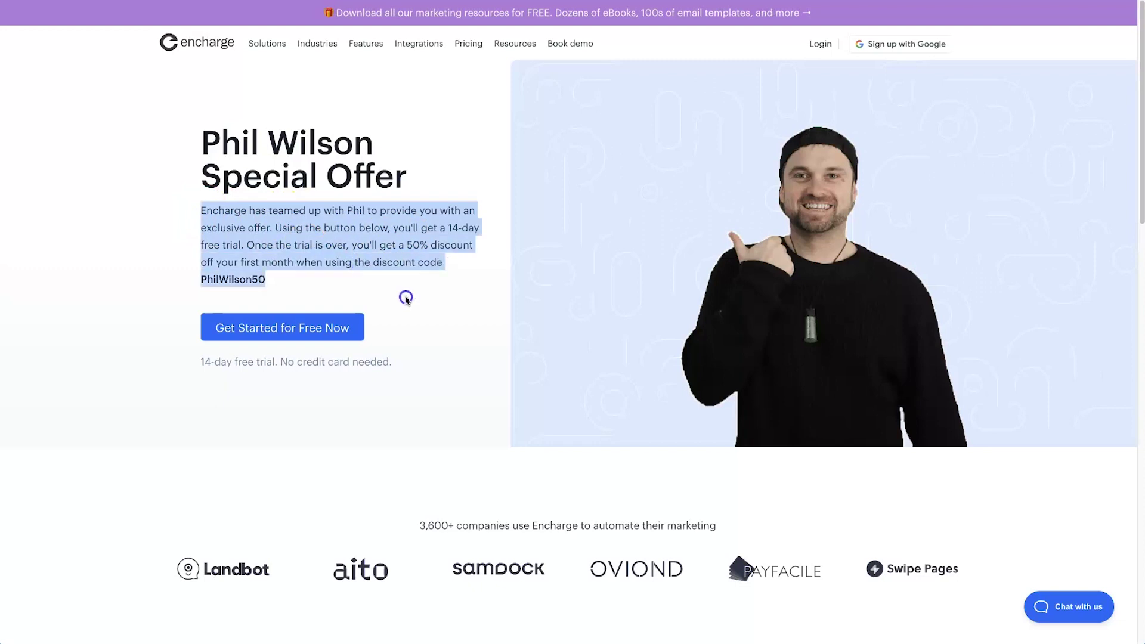
left_click(423, 296)
left_click_drag(380, 246, 214, 284)
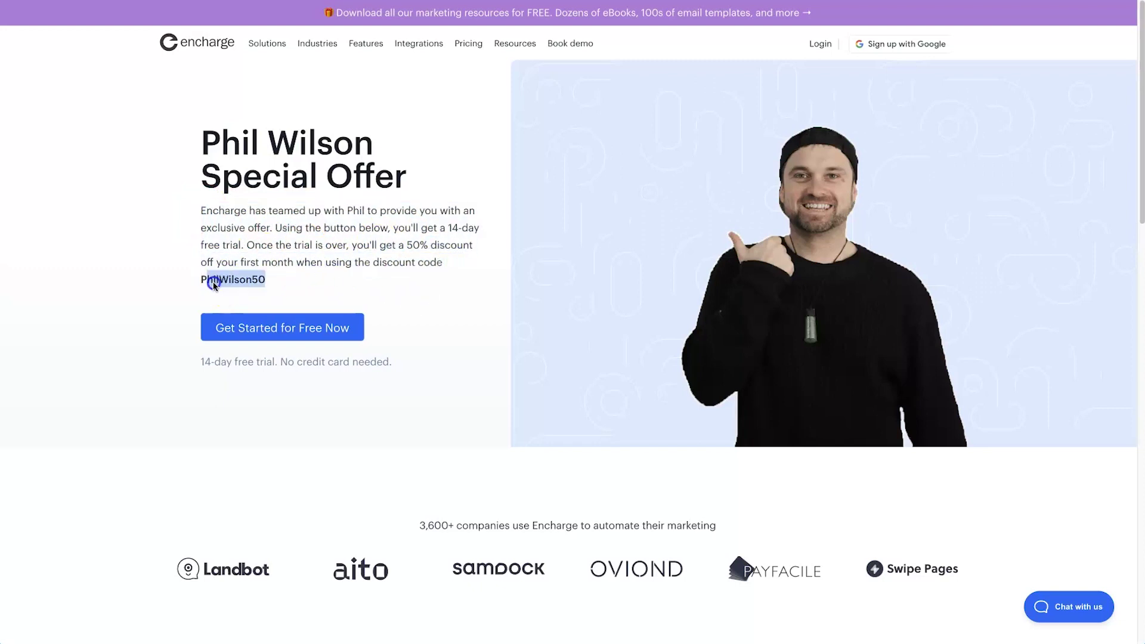
left_click(170, 276)
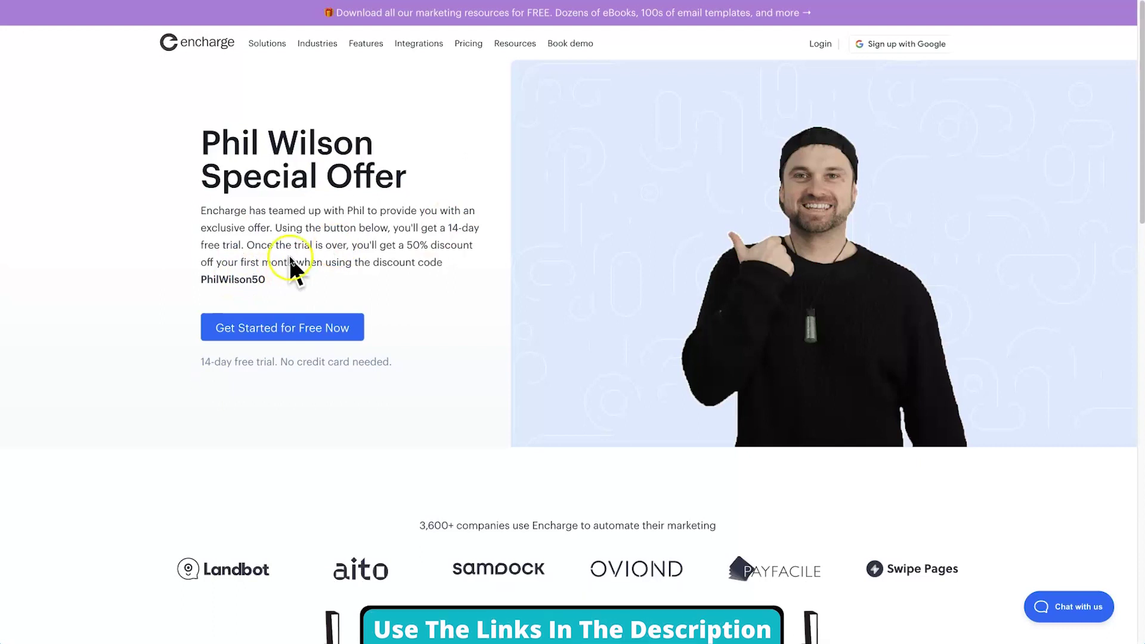
left_click(169, 41)
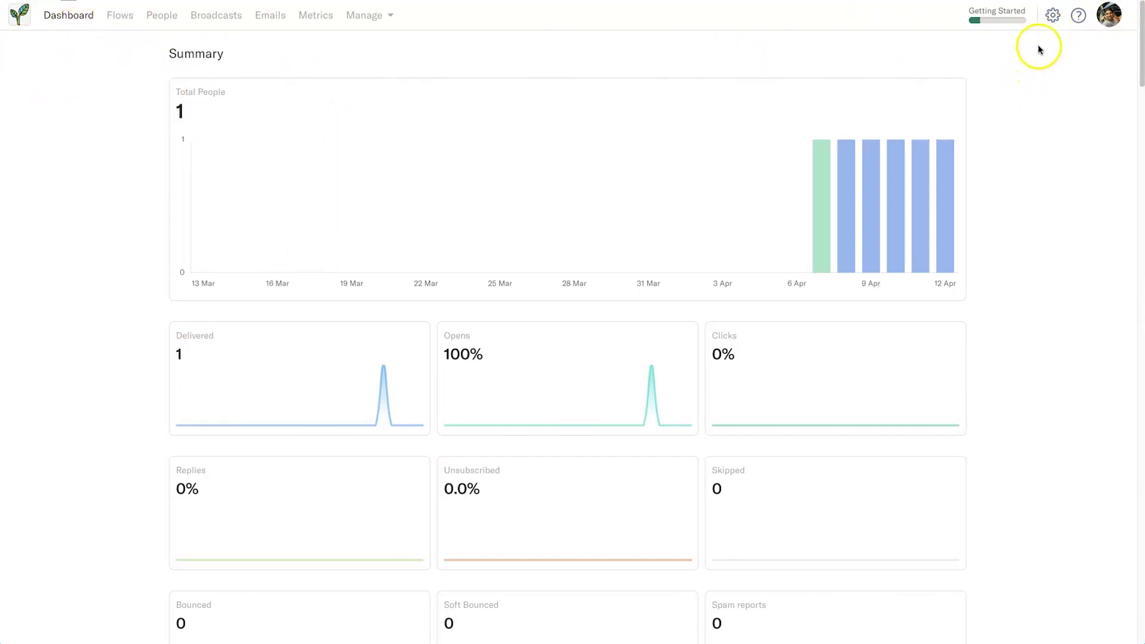
Open Encharge Settings via the gear icon to show the Connect Your Apps integrations.
left_click(1051, 18)
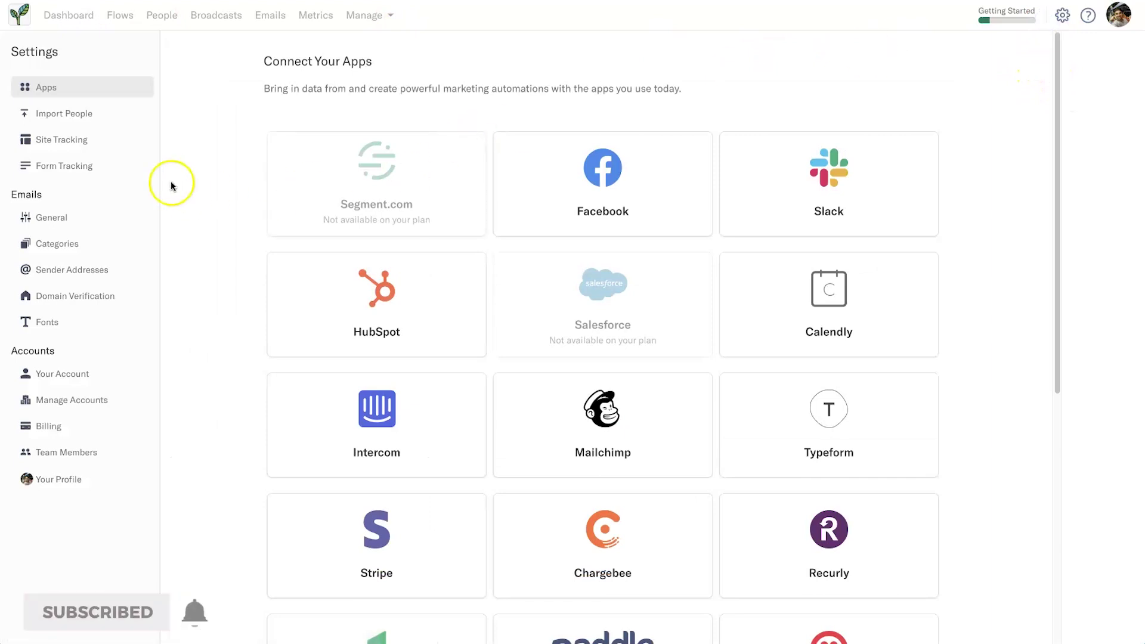
Open Site Tracking settings and point out the 'Last event was received' timestamp line.
left_click(104, 143)
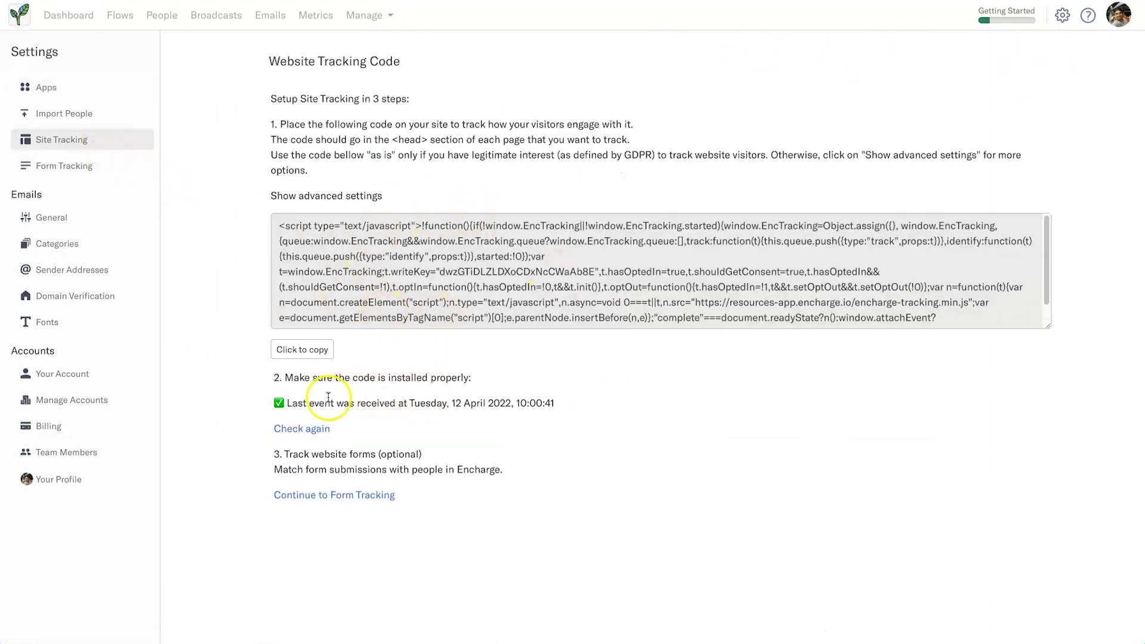
left_click_drag(287, 402, 590, 392)
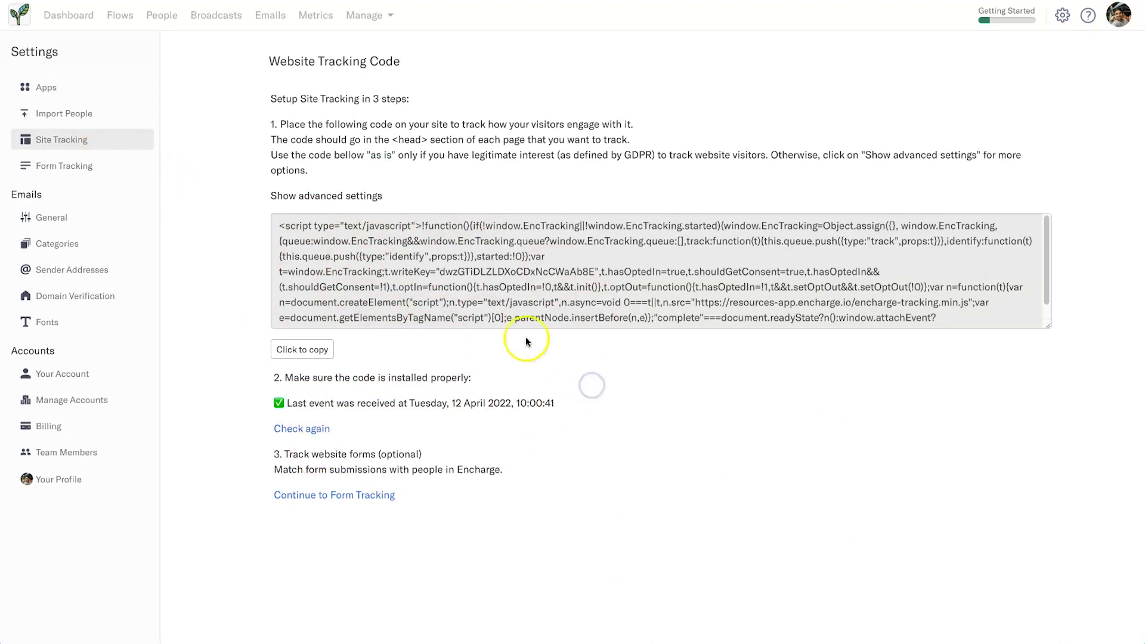
left_click_drag(306, 400, 540, 397)
left_click(543, 397)
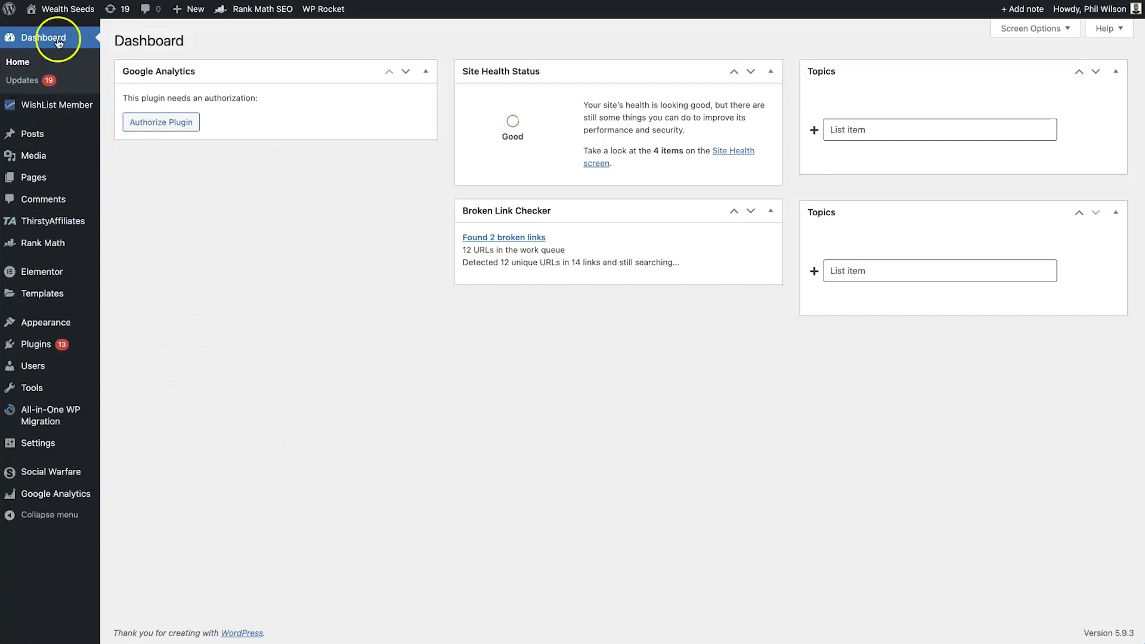
Go to Elementor's Custom Code list, note the <head> placement, and start a new snippet.
mouse_move(51, 281)
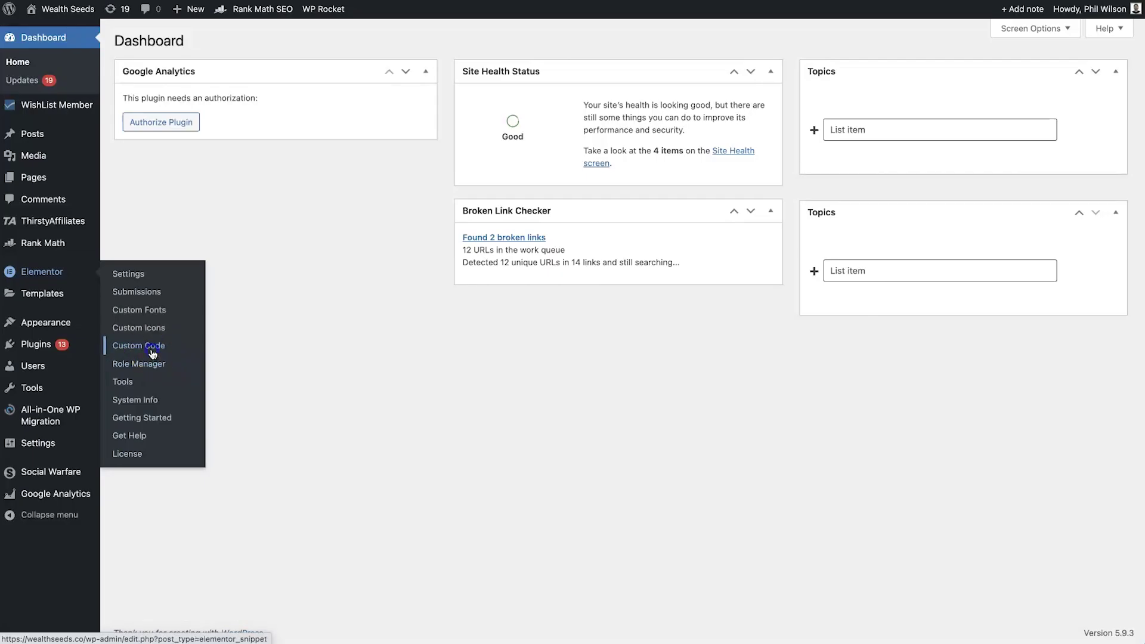
left_click(153, 353)
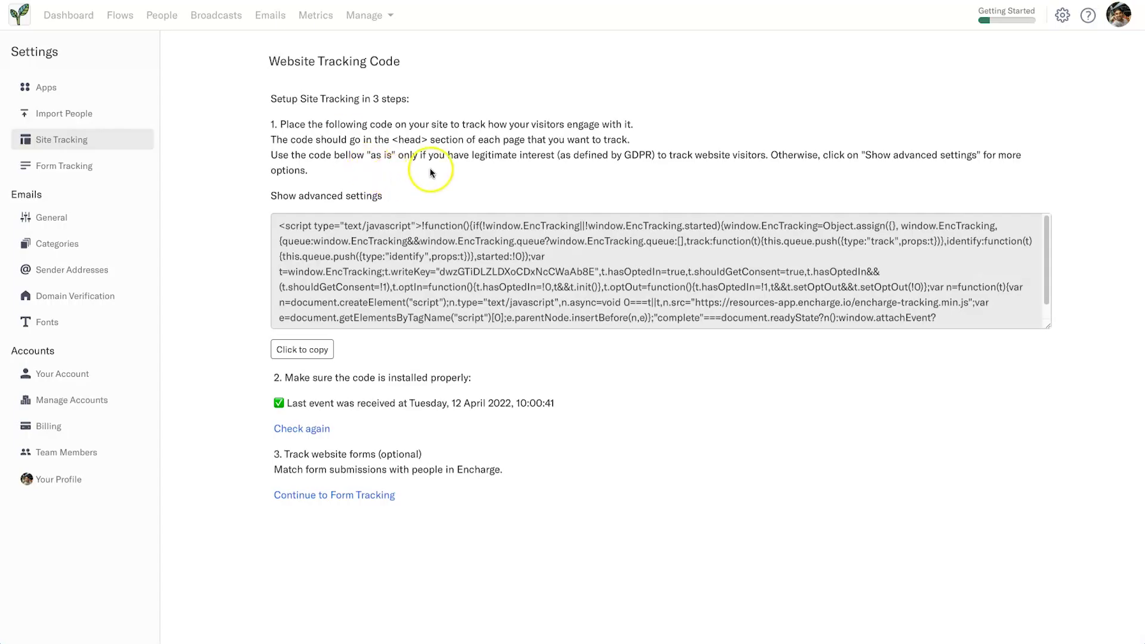
left_click_drag(392, 139, 405, 138)
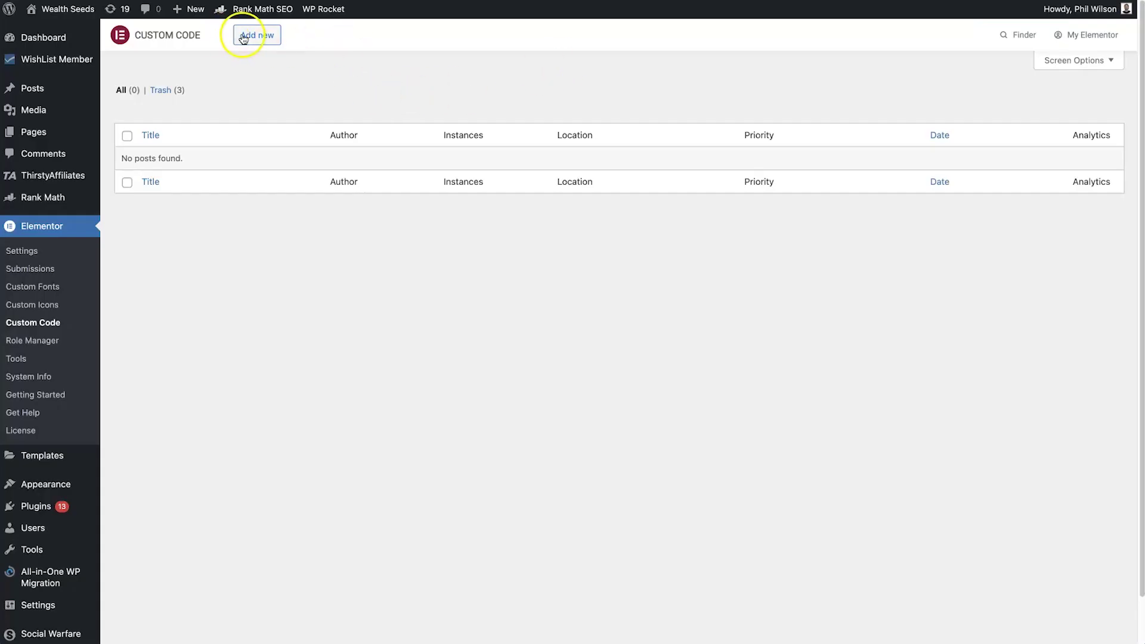
left_click(247, 37)
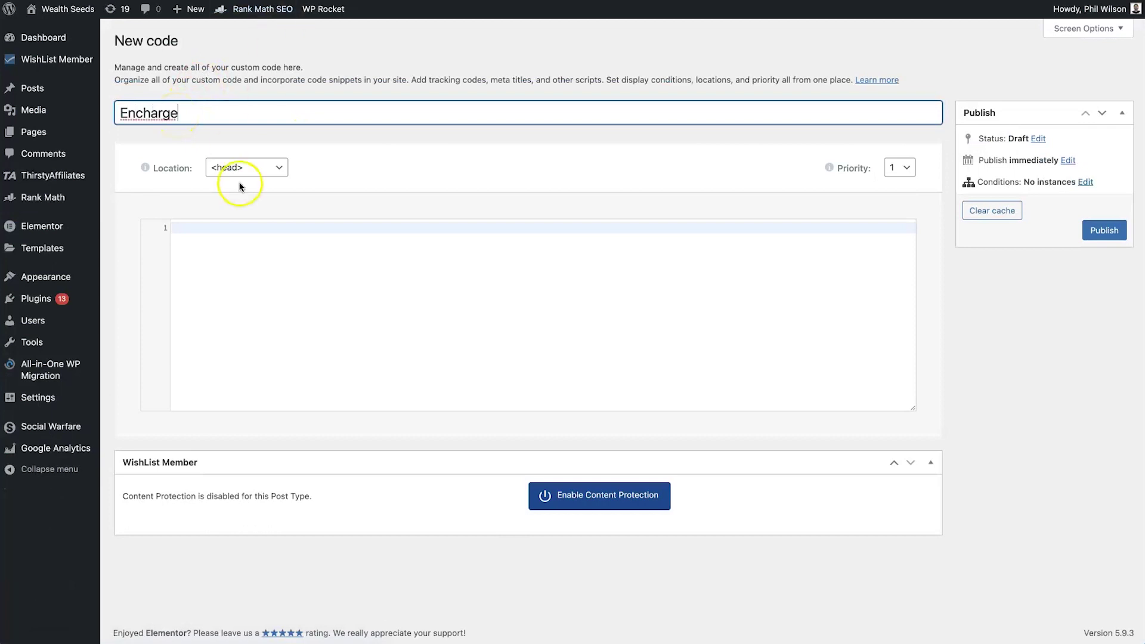
Keep the Encharge snippet's code location set to <head>.
left_click(276, 223)
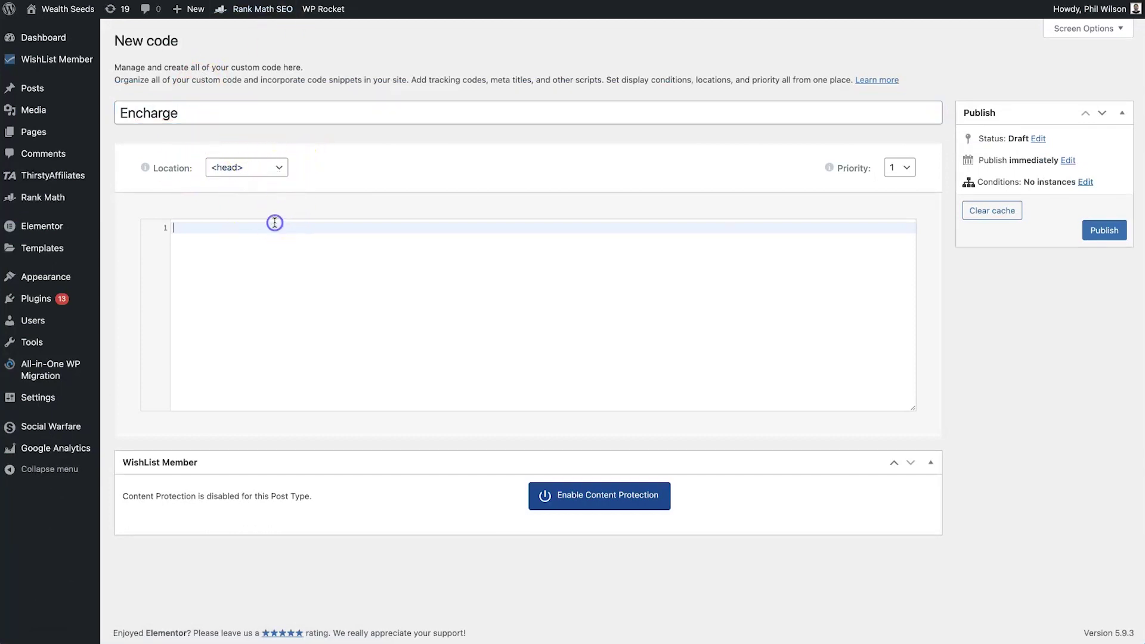
left_click(258, 169)
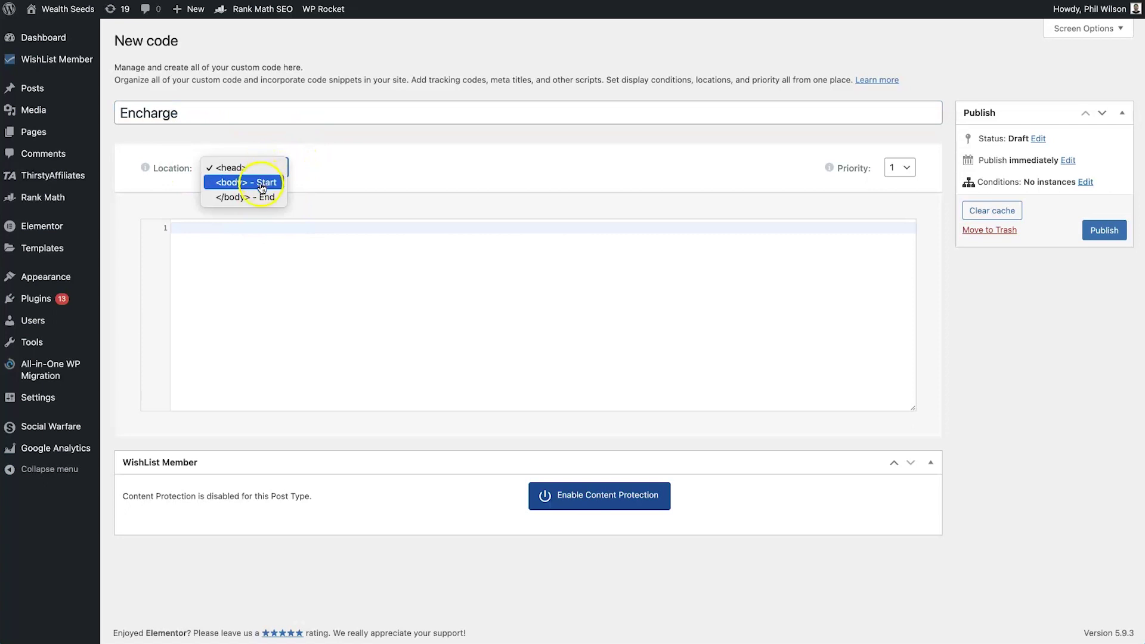
left_click(258, 167)
Paste the Encharge tracking script into the code editor and publish the snippet.
right_click(218, 232)
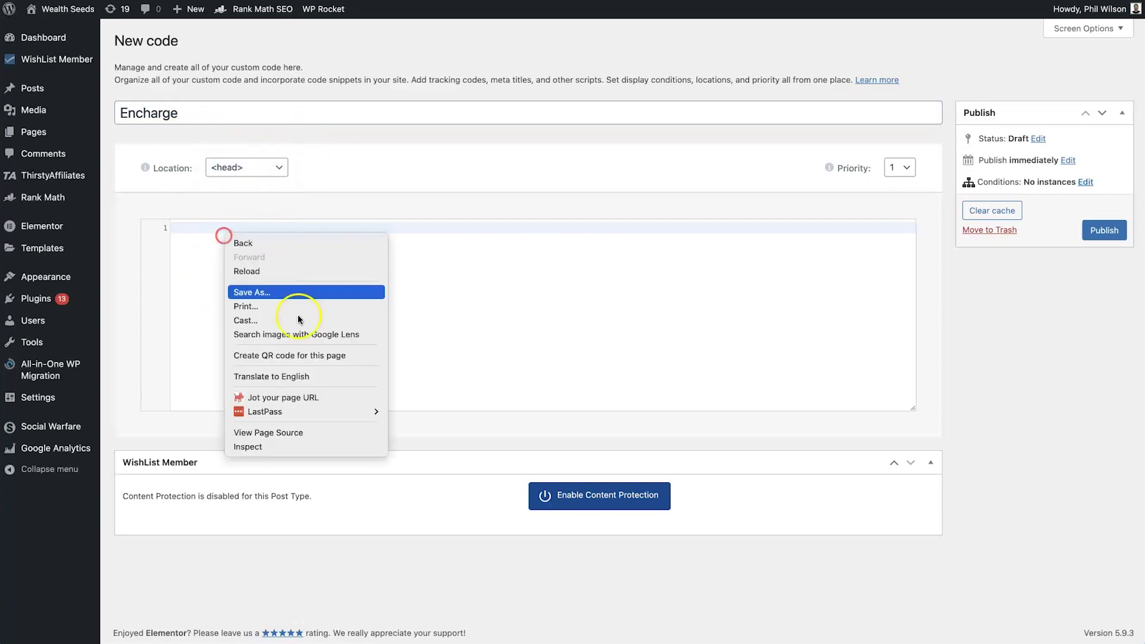
left_click(202, 243)
right_click(201, 231)
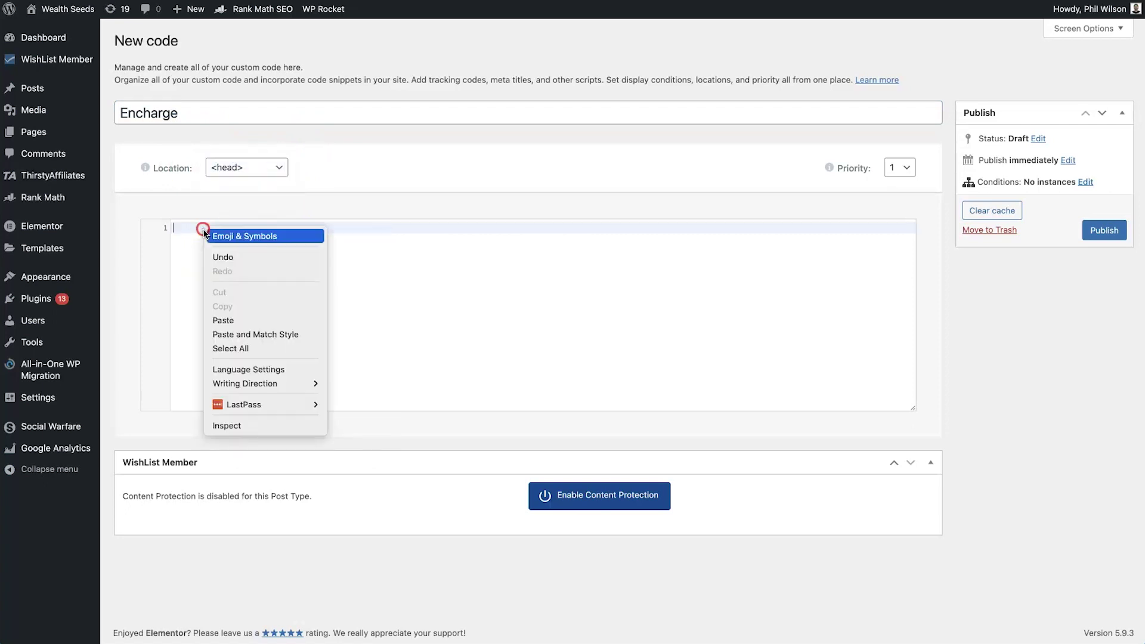
left_click(237, 315)
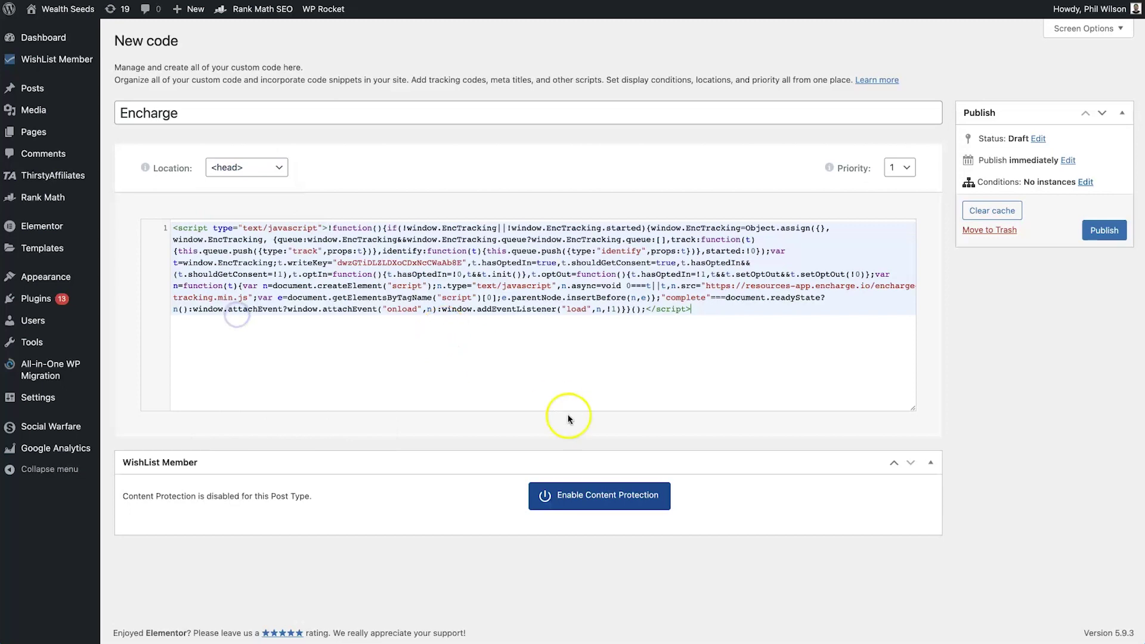
left_click(1104, 230)
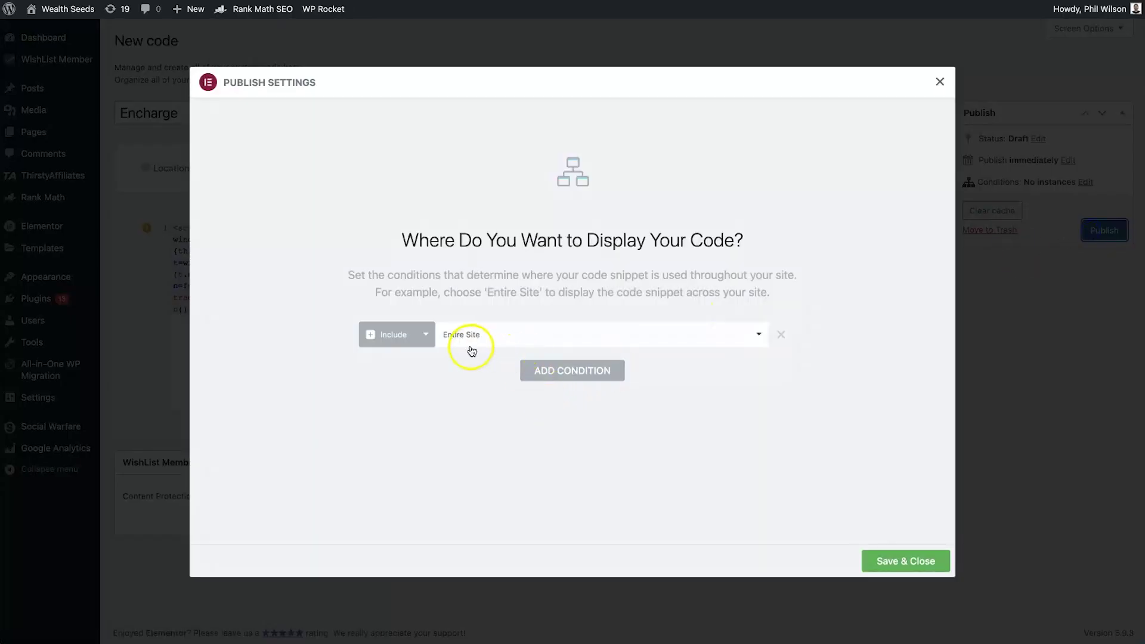
Keep the display condition at Include > Entire Site and Save & Close to publish.
left_click(510, 338)
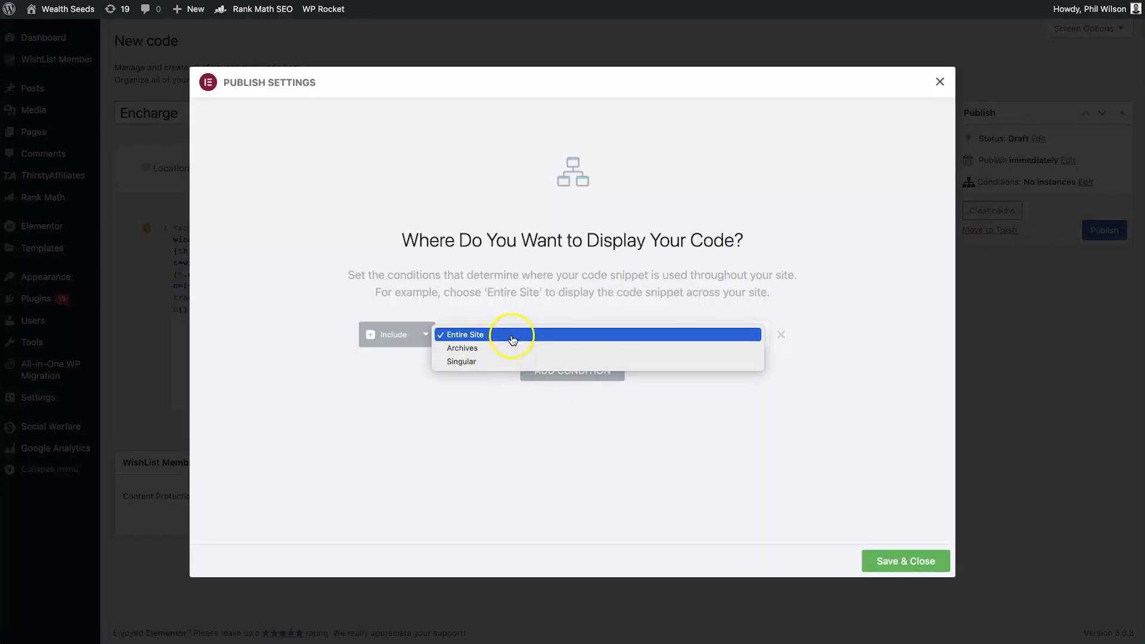
left_click(770, 268)
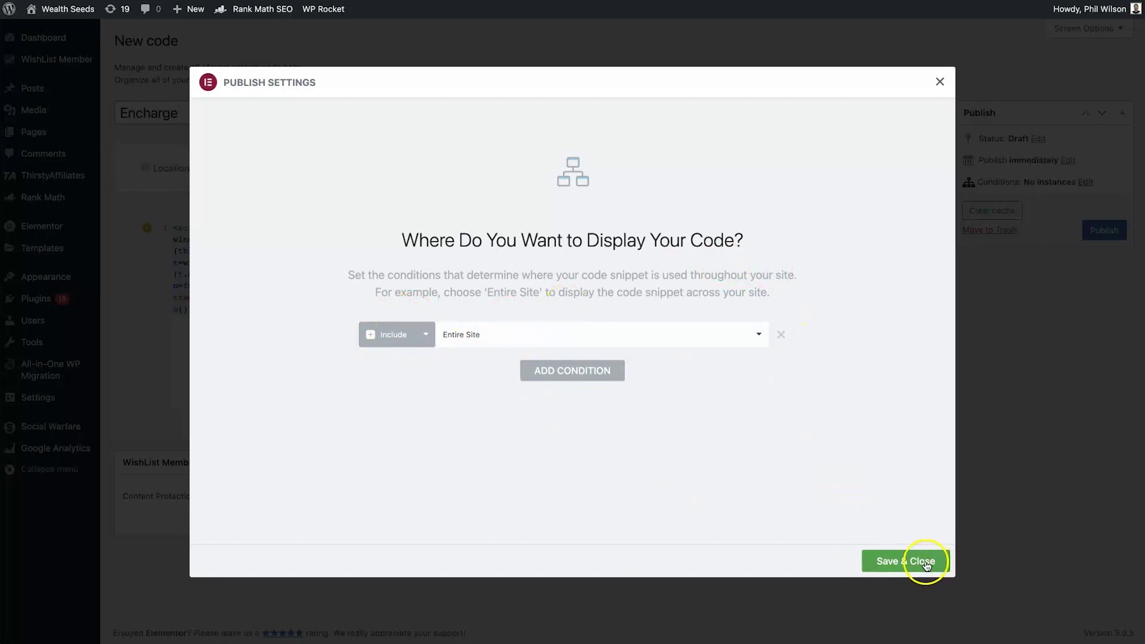
left_click(897, 564)
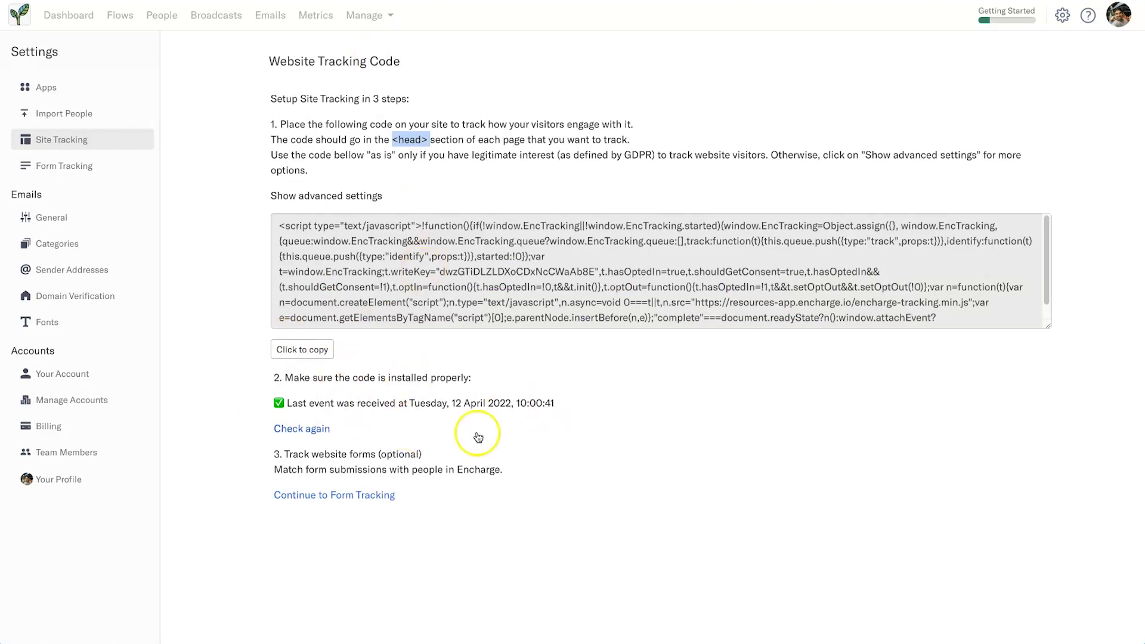
Re-run the installation check and confirm last event received Tuesday, 12 April 2022, 10:00:41.
left_click(322, 429)
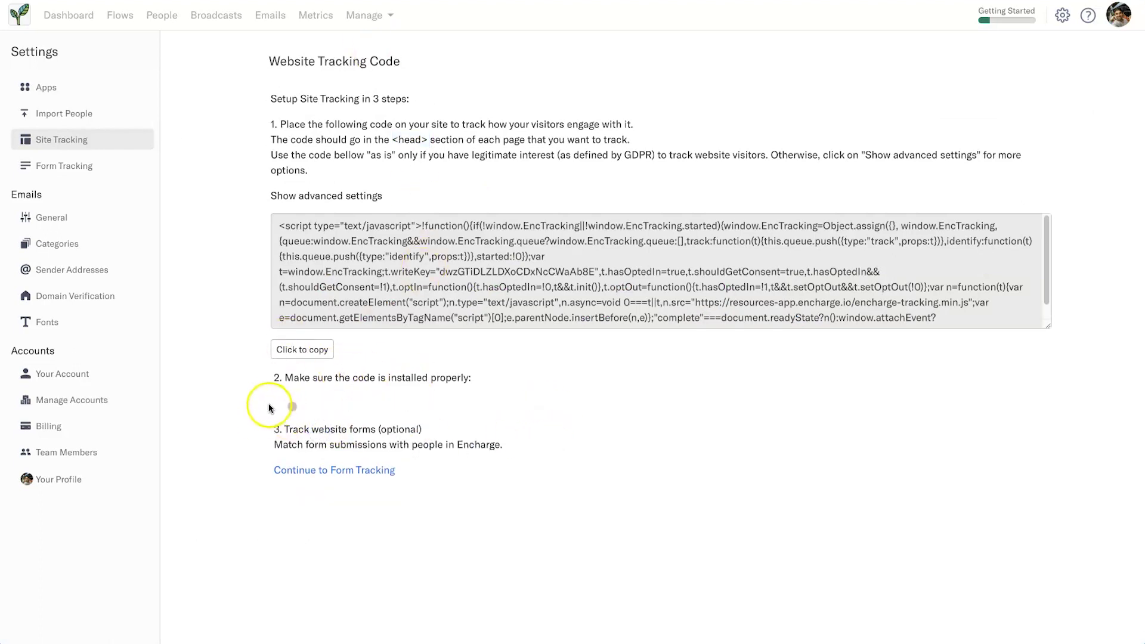
left_click_drag(558, 405, 245, 401)
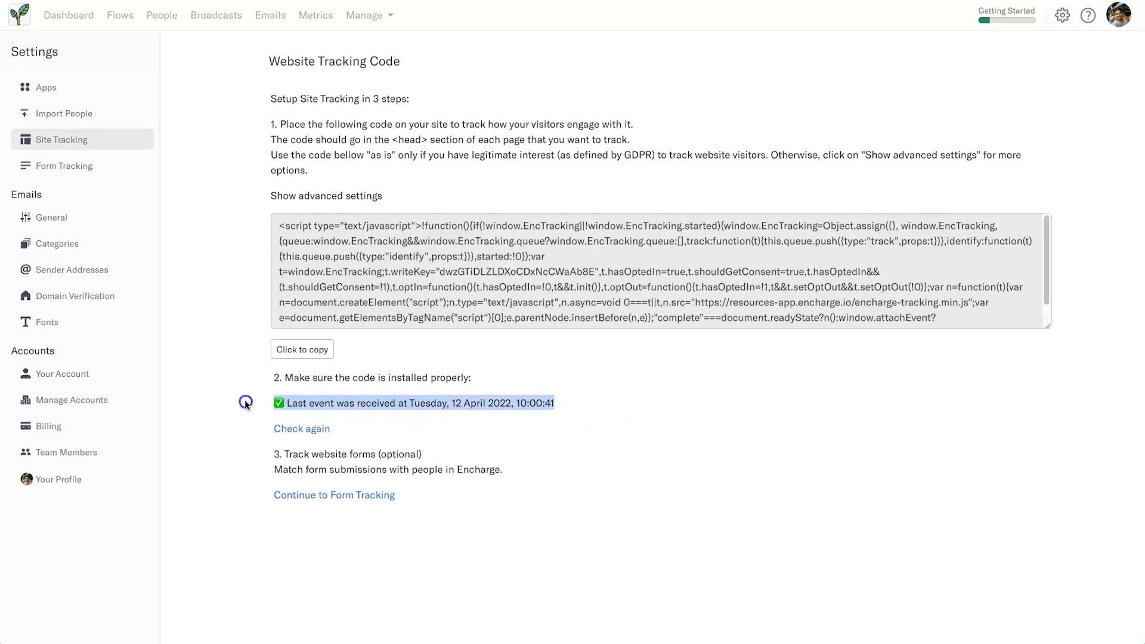
left_click(348, 391)
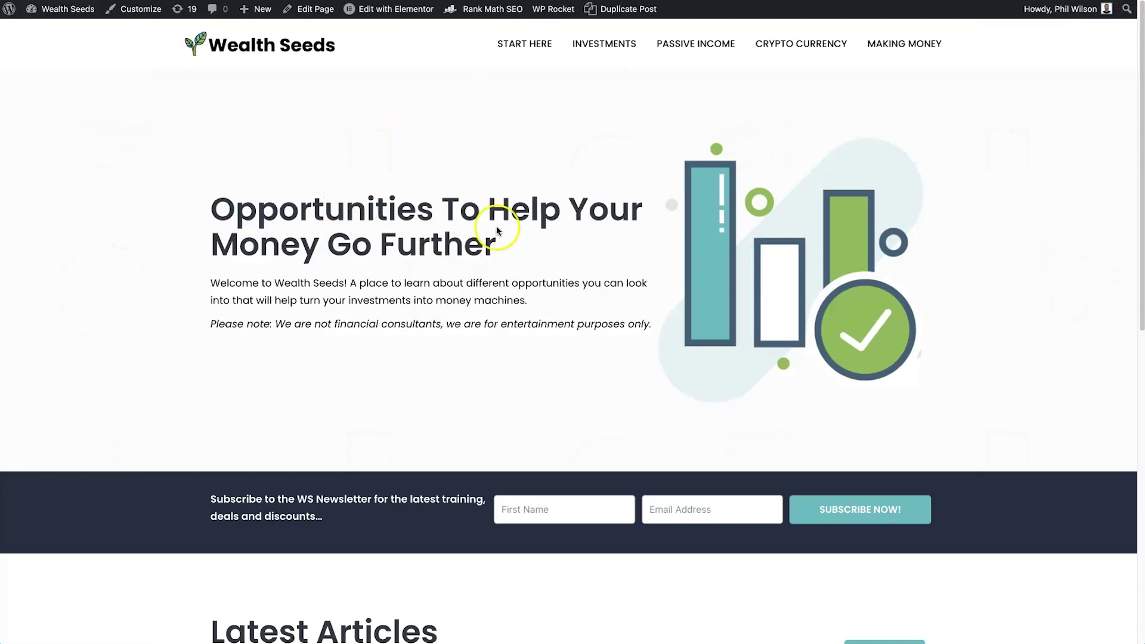
scroll(496, 230, "down", 10)
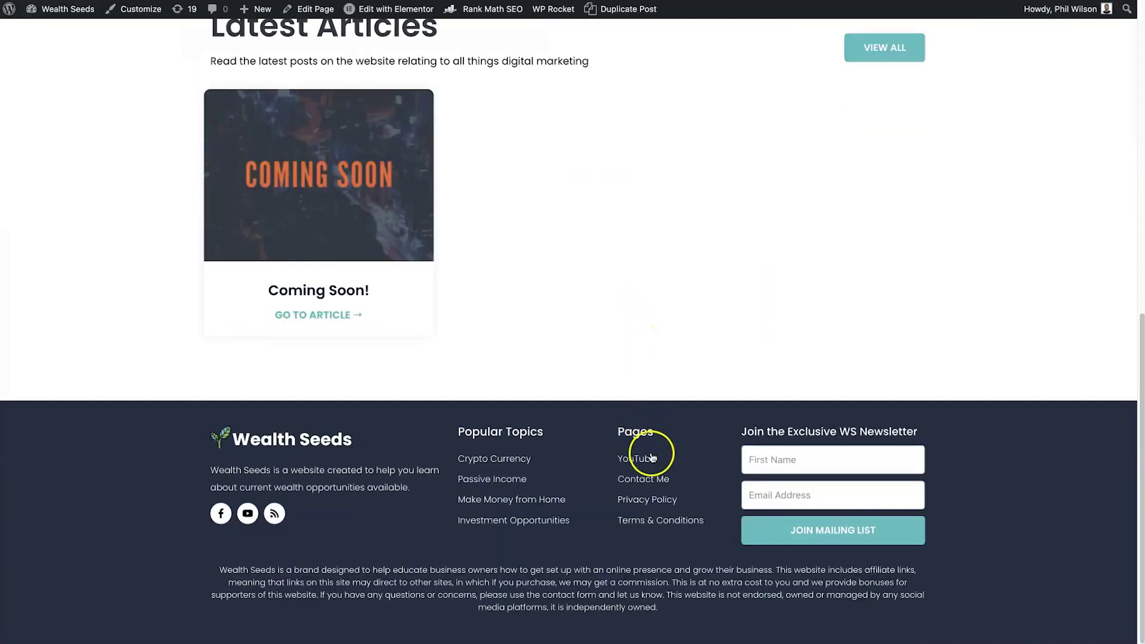
Visit the Contact Me, YouTube and Privacy Policy pages, going back to the homepage after each.
left_click(644, 479)
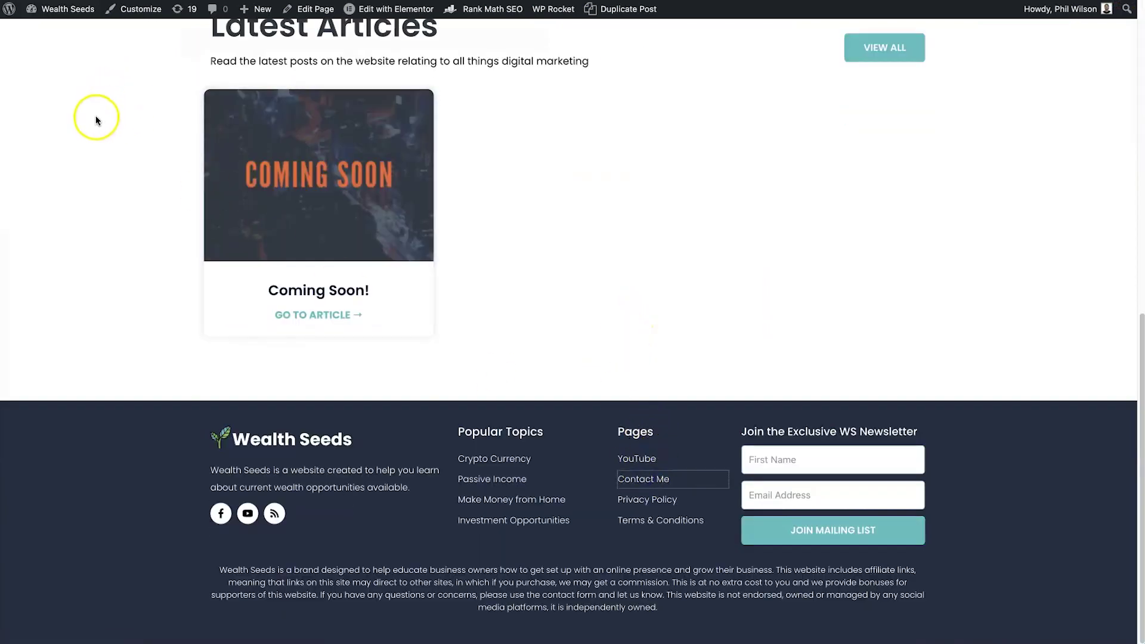
right_click(95, 119)
left_click(111, 129)
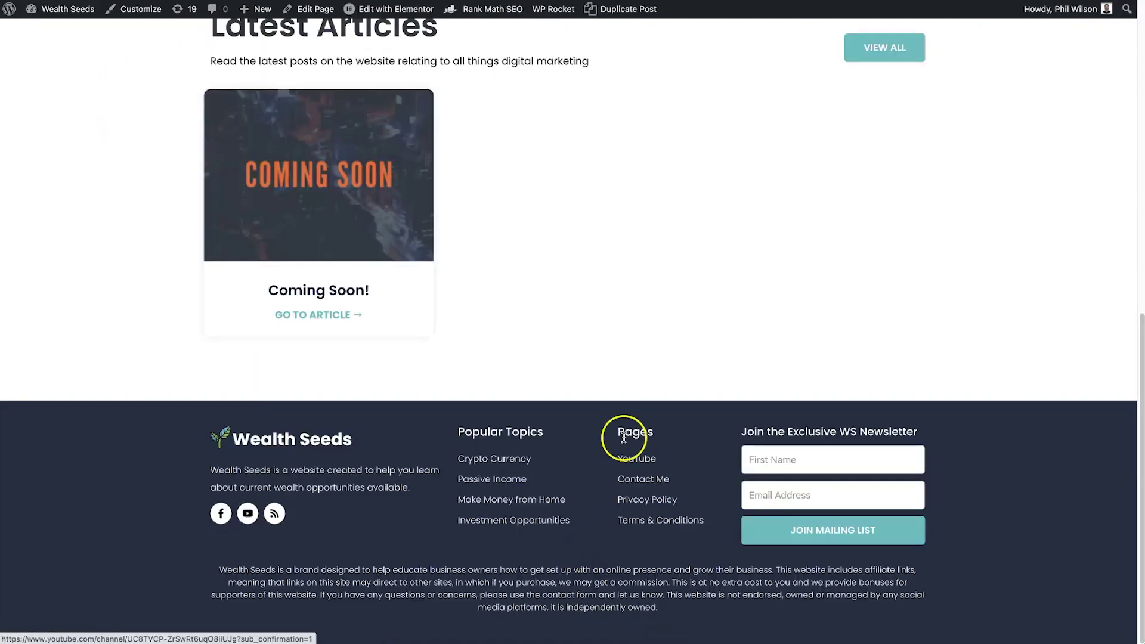
left_click(629, 460)
right_click(138, 182)
left_click(152, 189)
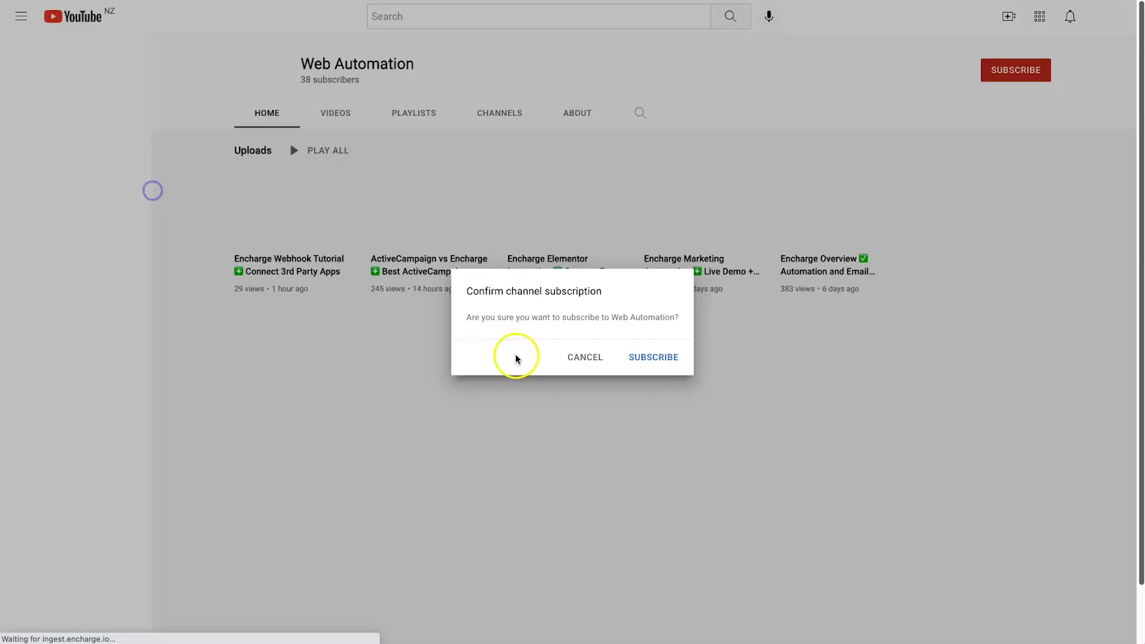
left_click(636, 497)
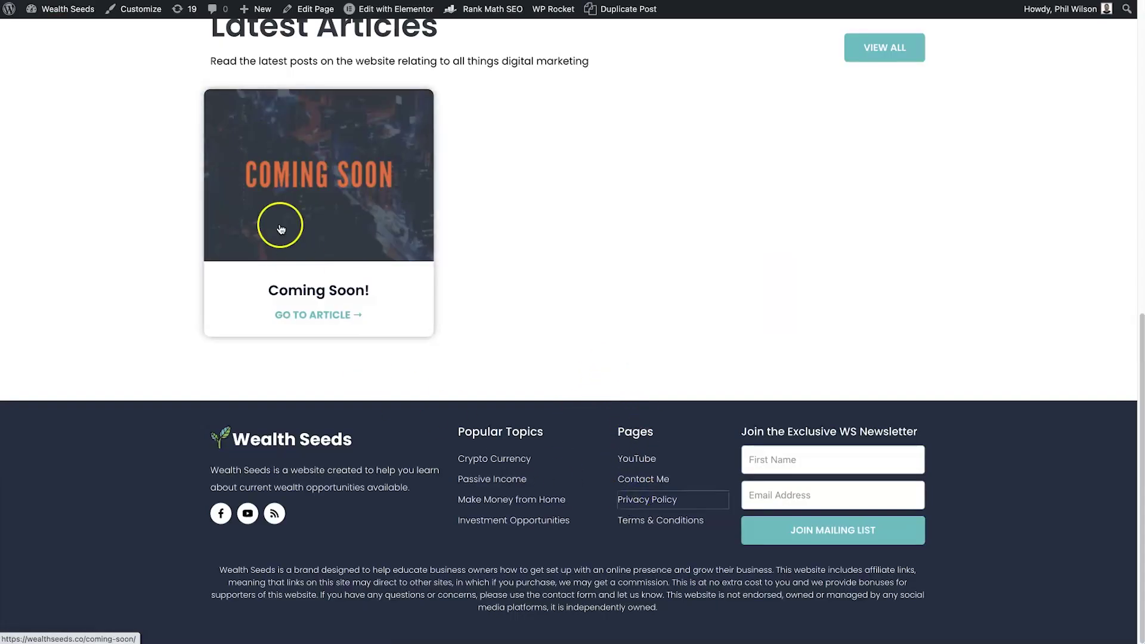
right_click(171, 190)
left_click(255, 193)
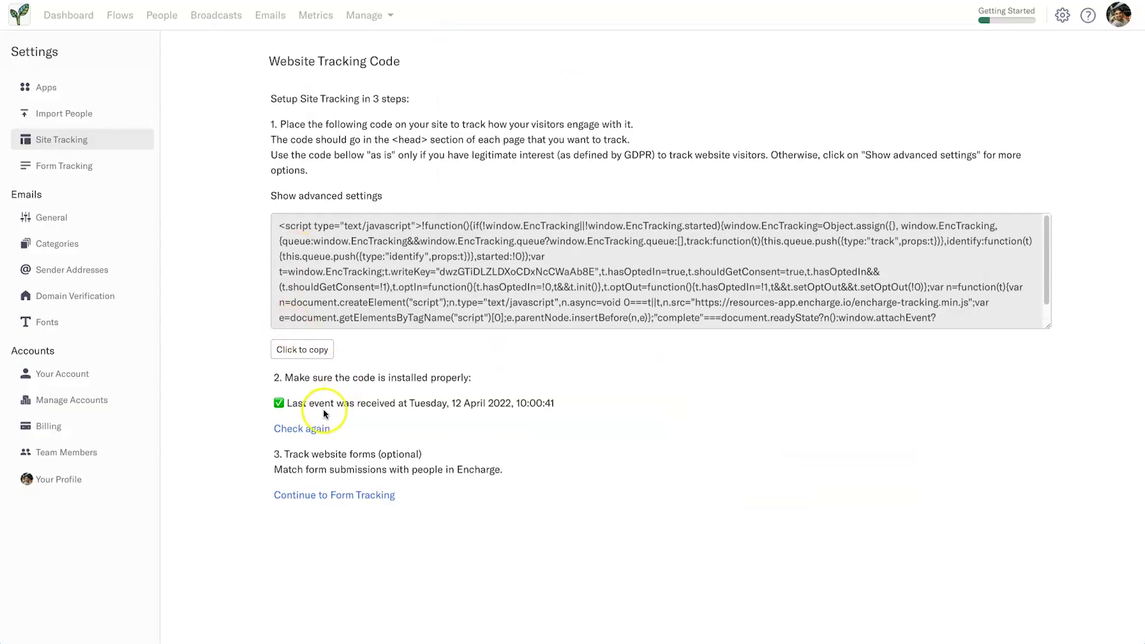
Recheck site tracking, confirm the last event updated to 10:09:30, and go to the Dashboard.
left_click(315, 429)
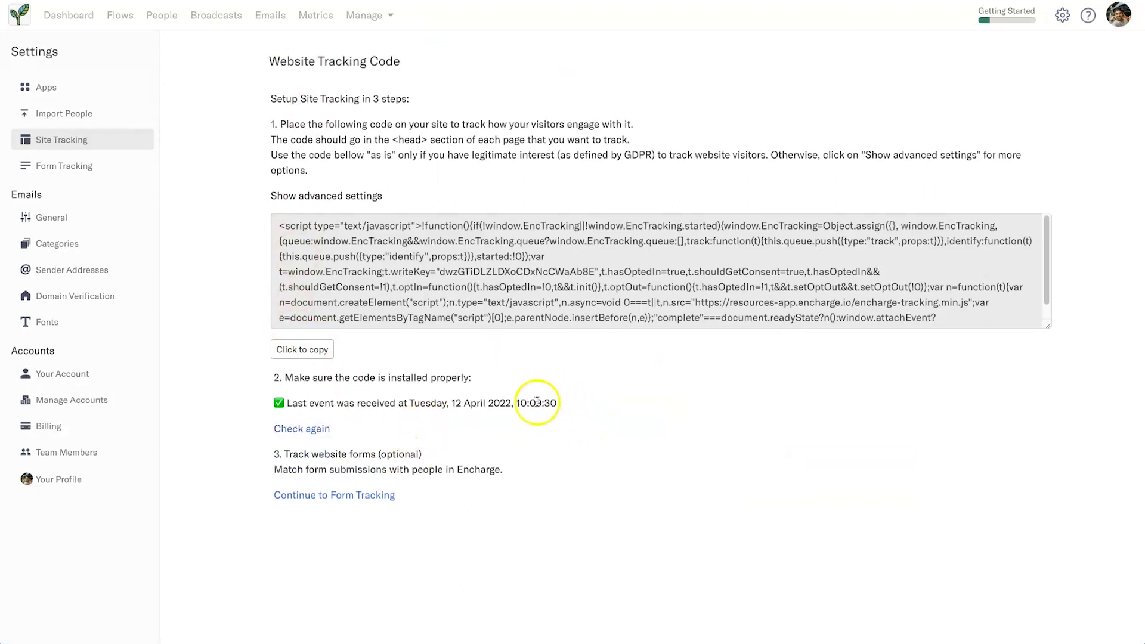
left_click(511, 403)
triple_click(718, 396)
left_click(281, 403)
triple_click(567, 400)
left_click(567, 401)
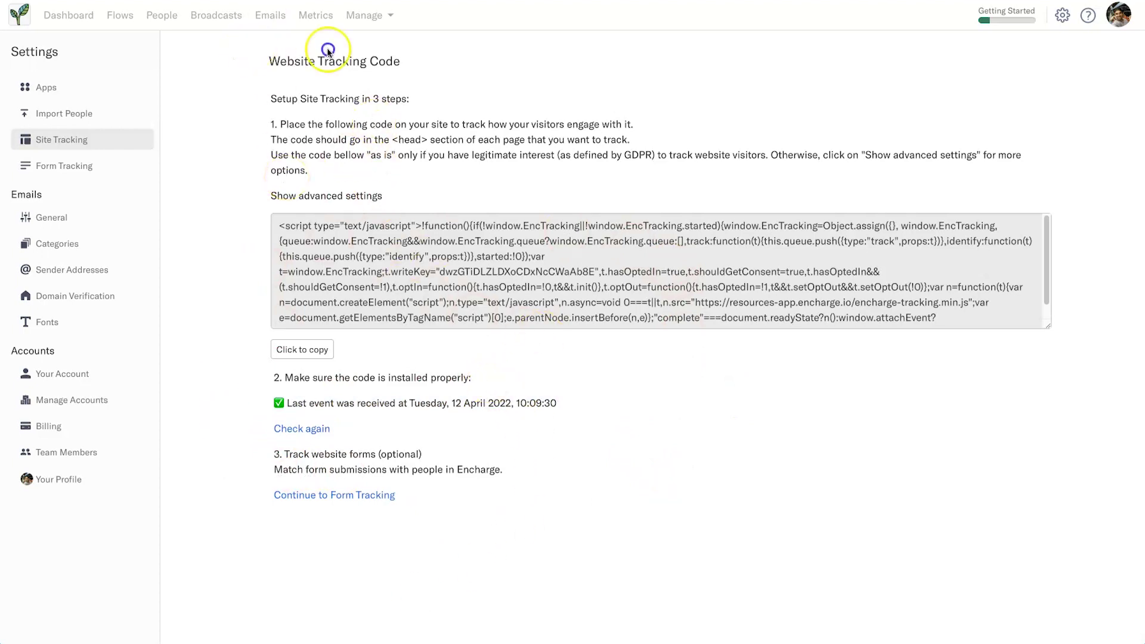
left_click(61, 16)
Point out the newest Activity Stream entry and the Activity Stream heading on the dashboard.
scroll(322, 268, "down", 11)
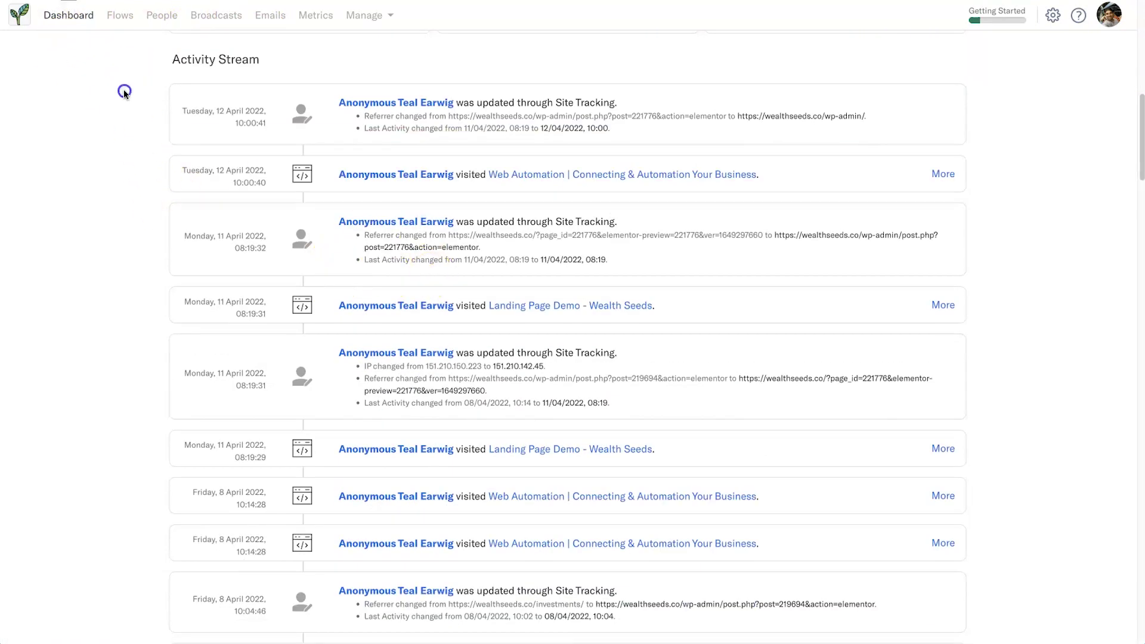
left_click_drag(123, 90, 633, 106)
left_click(182, 84)
left_click_drag(173, 59, 327, 64)
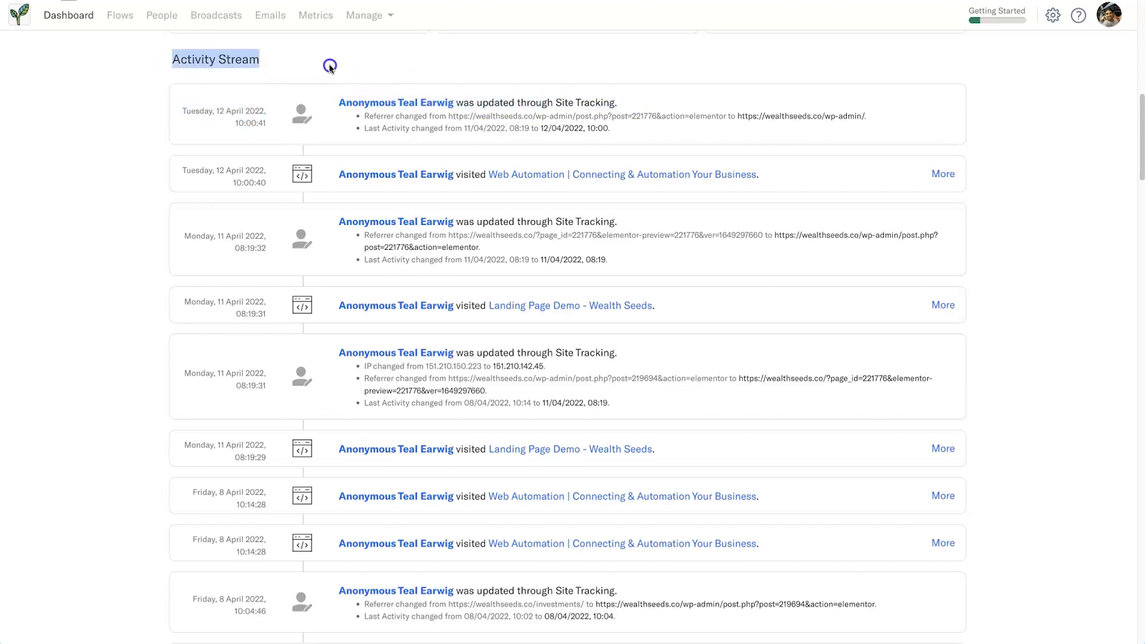
left_click(328, 64)
left_click_drag(153, 92, 720, 118)
left_click(738, 120)
scroll(525, 233, "up", 1)
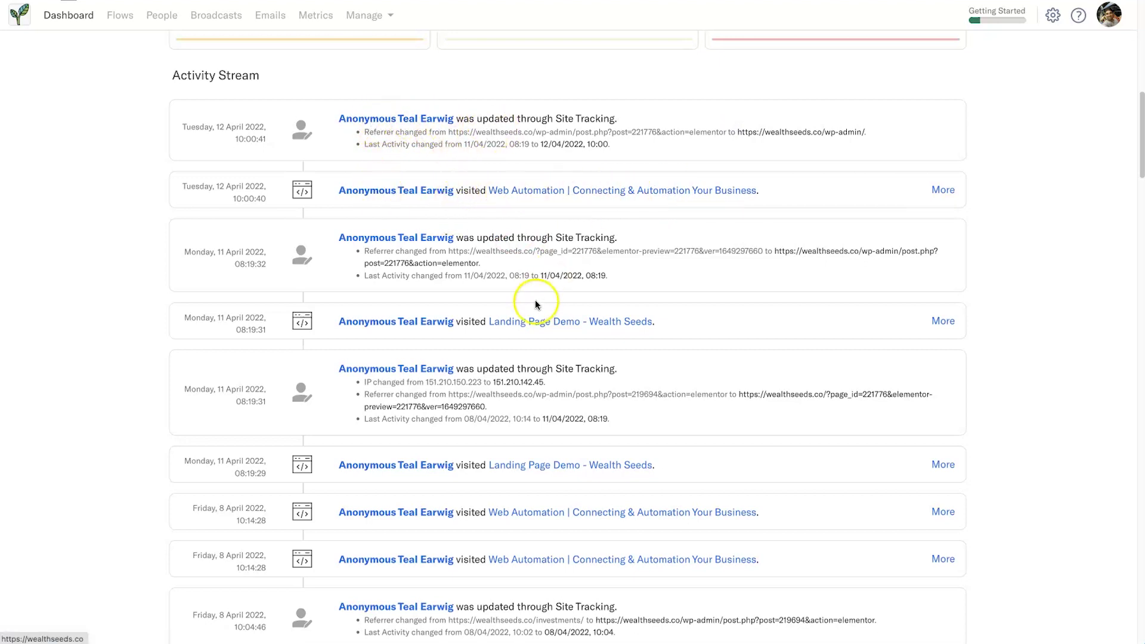
Scroll down the activity stream and highlight the 08:54:03 entry's date.
scroll(535, 305, "down", 1)
scroll(535, 296, "down", 4)
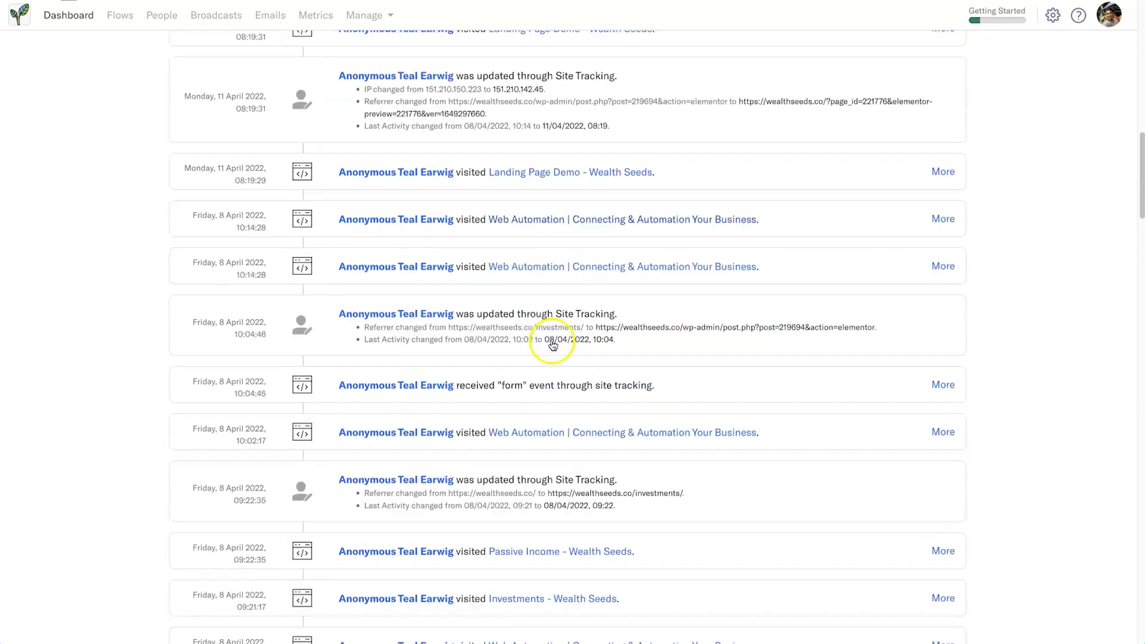
scroll(552, 344, "down", 4)
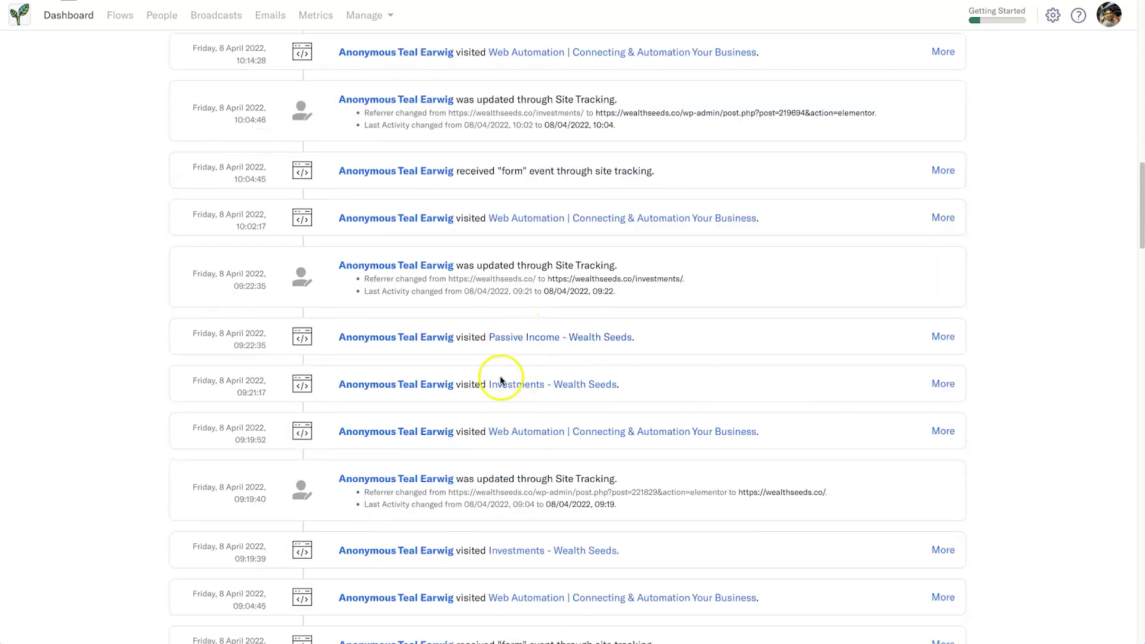
scroll(536, 384, "down", 8)
scroll(538, 457, "down", 4)
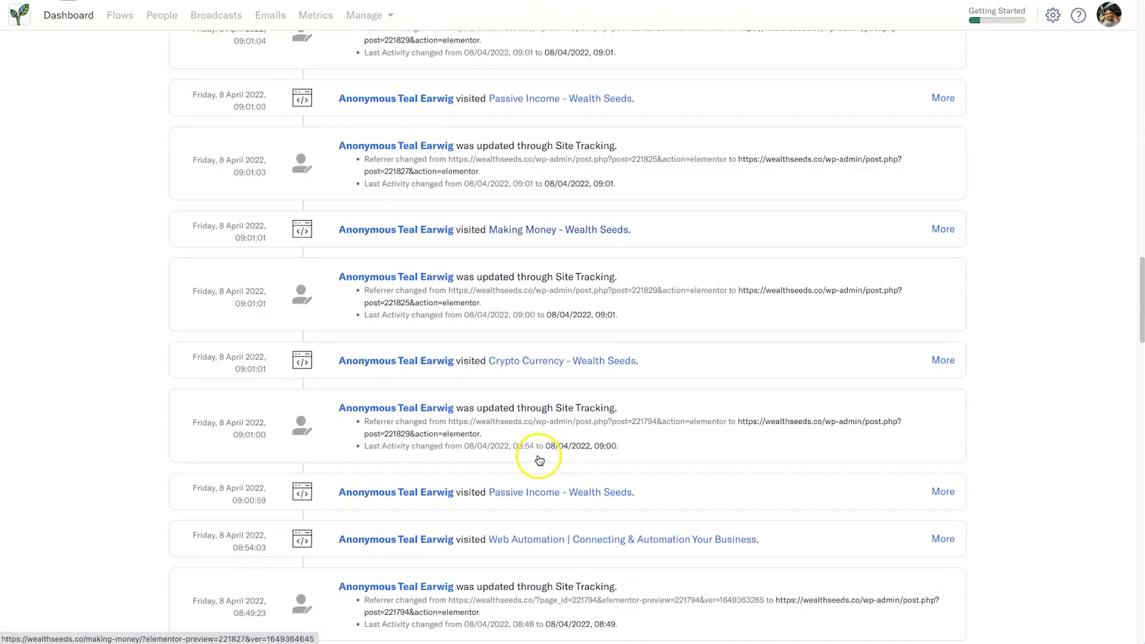
scroll(525, 465, "down", 3)
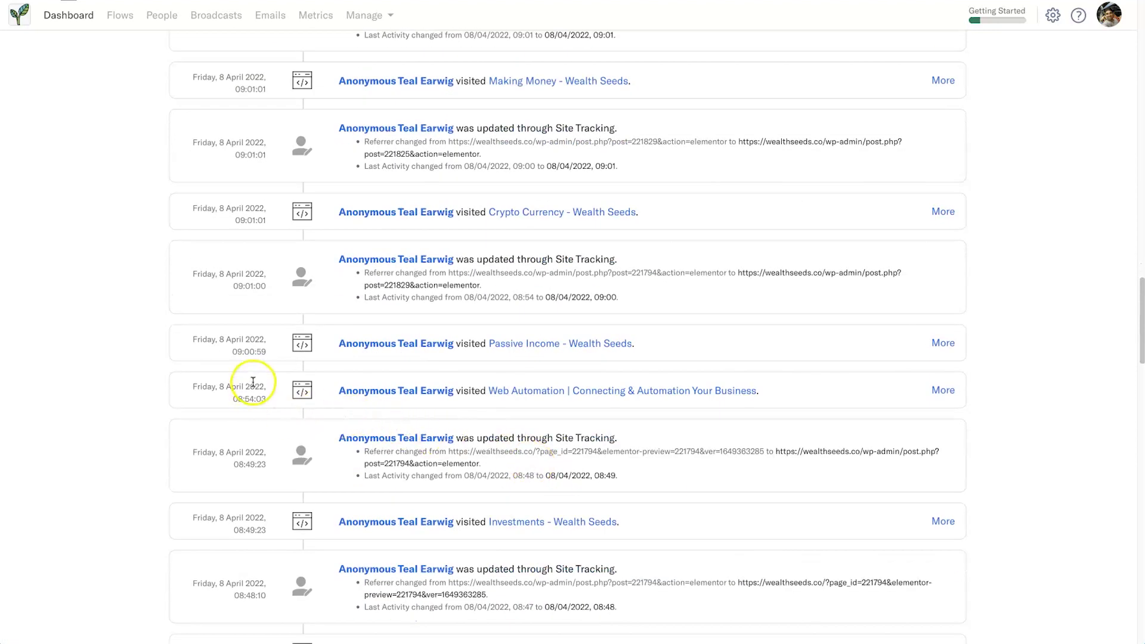
left_click_drag(191, 386, 266, 397)
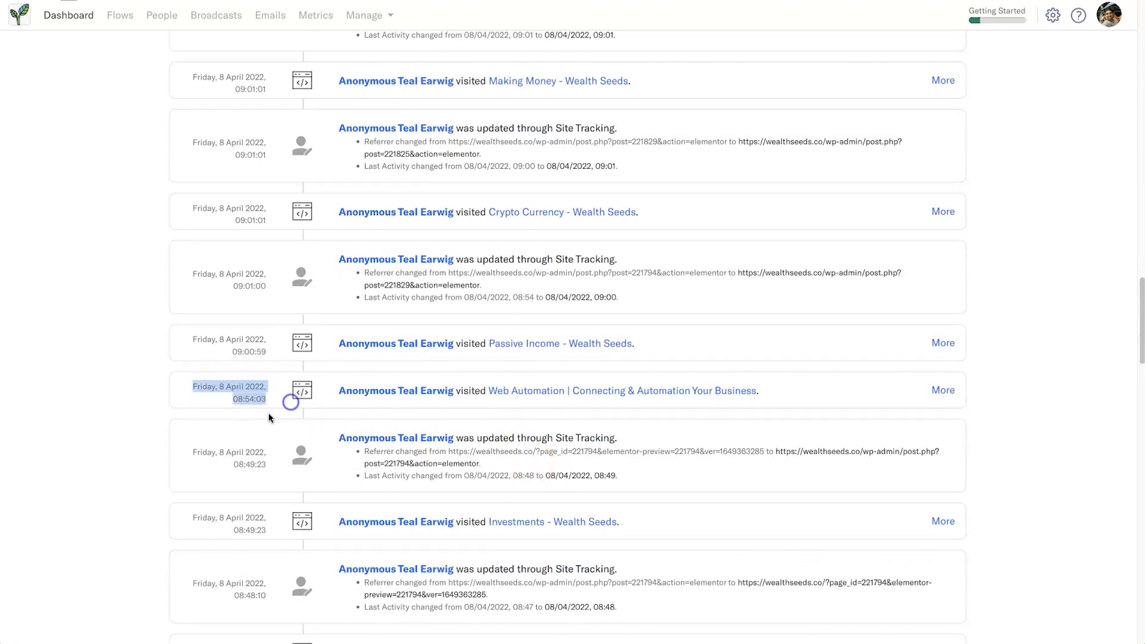
left_click(268, 418)
Scroll to the 7 April entries and highlight the form event received via site tracking.
scroll(409, 482, "up", 6)
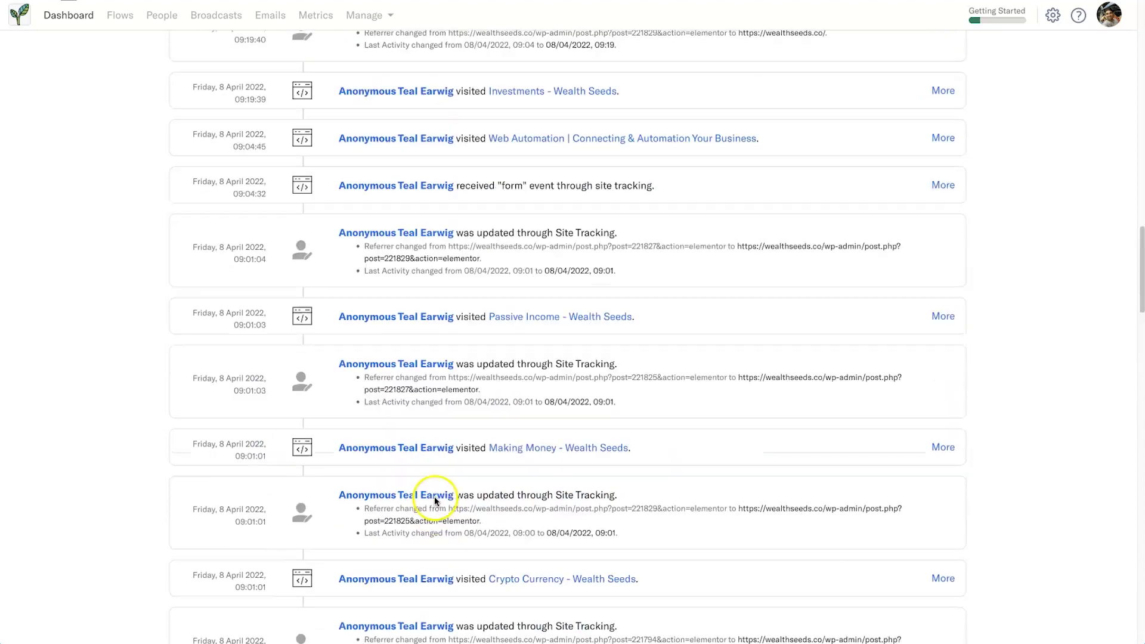
scroll(434, 501, "down", 5)
scroll(430, 491, "down", 8)
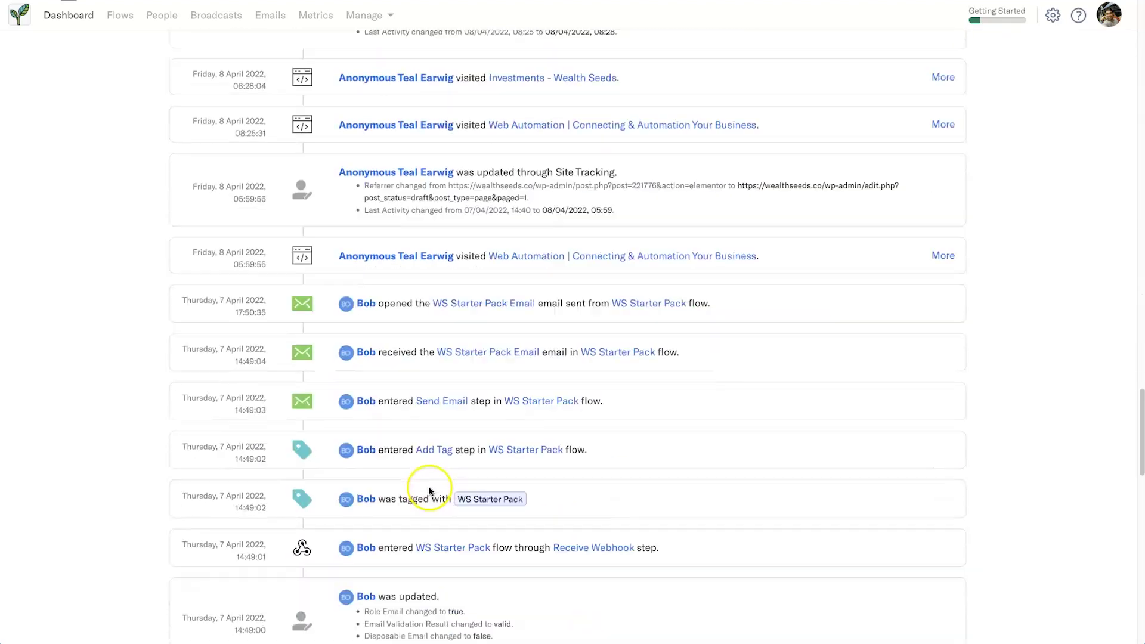
scroll(428, 485, "down", 15)
scroll(424, 484, "up", 17)
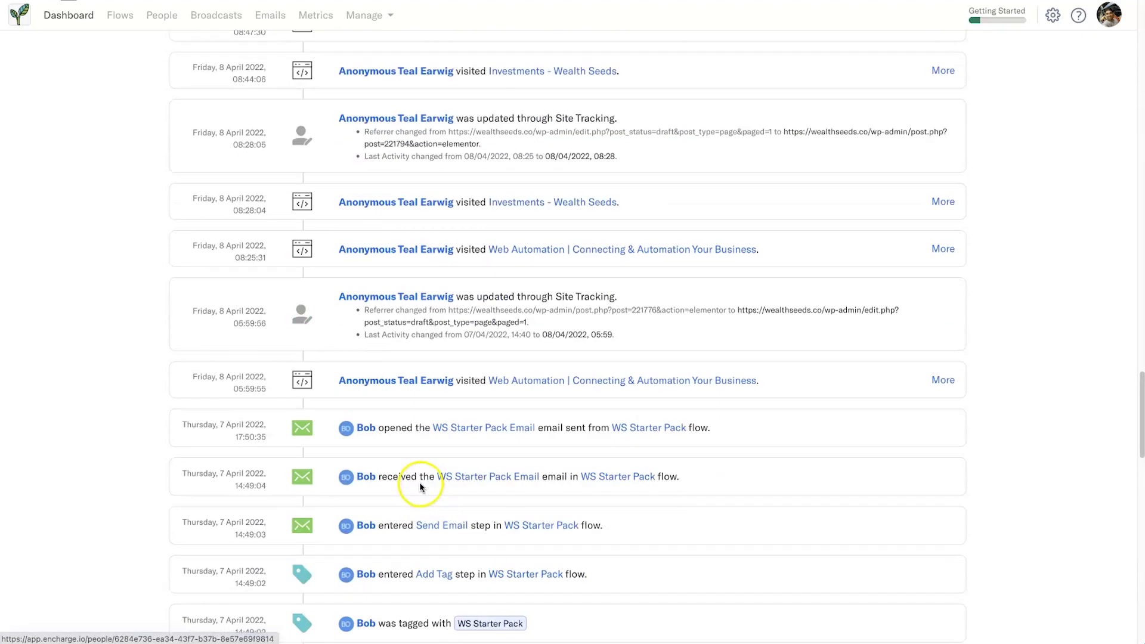
scroll(421, 486, "down", 8)
scroll(388, 429, "up", 6)
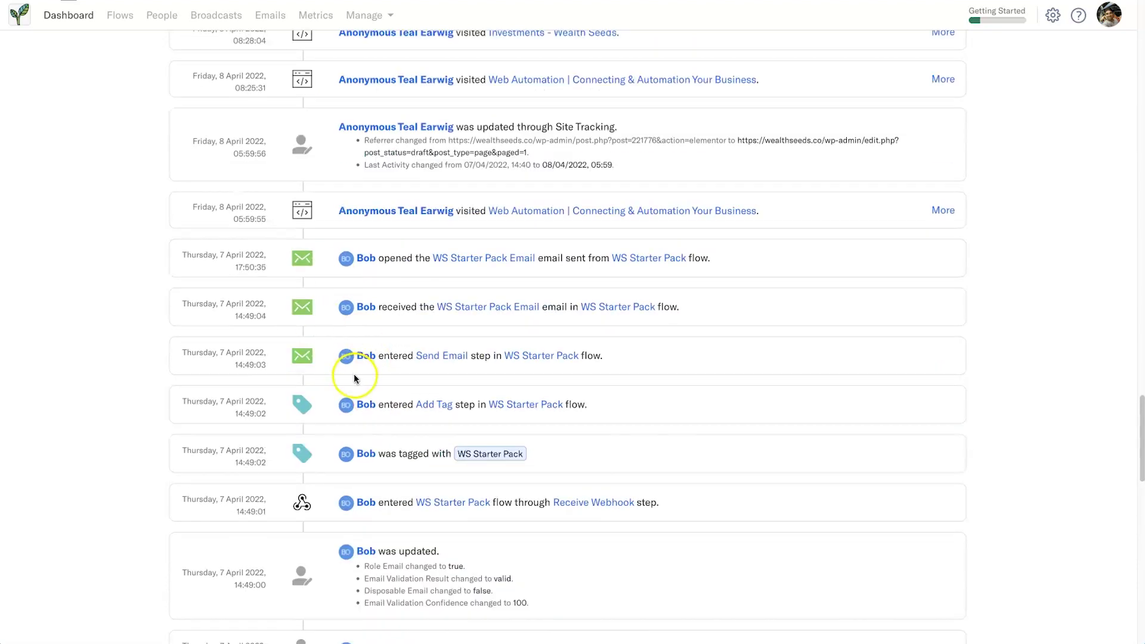
scroll(359, 374, "down", 8)
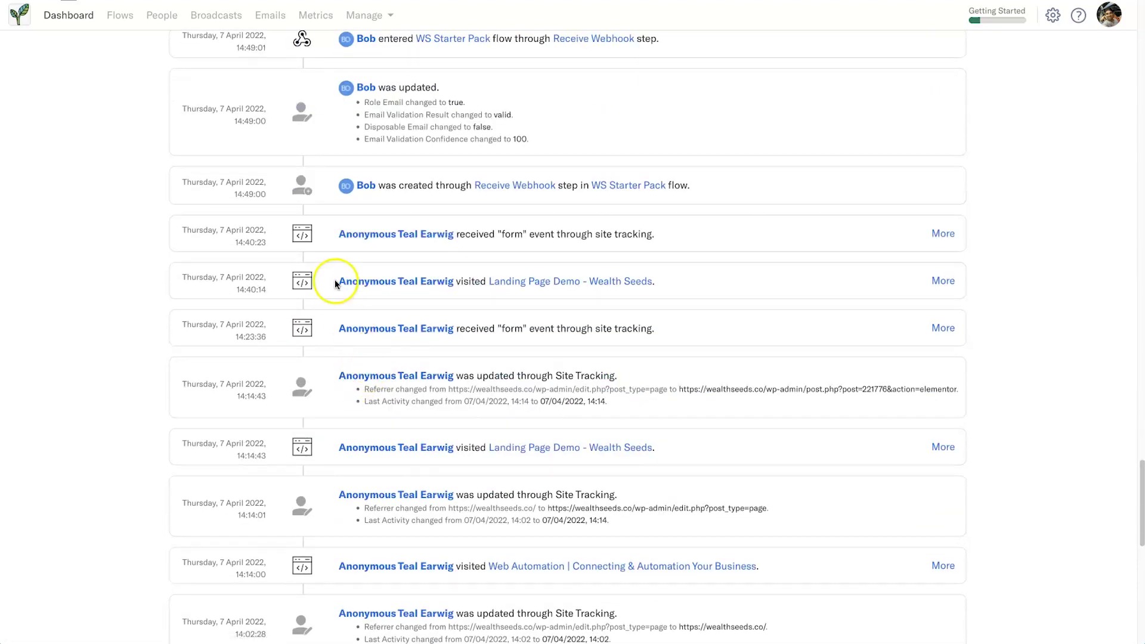
left_click_drag(325, 233, 449, 246)
Open the Anonymous Teal Earwig contact profile and scroll through its site-tracking activity timeline.
left_click(459, 243)
left_click(391, 238)
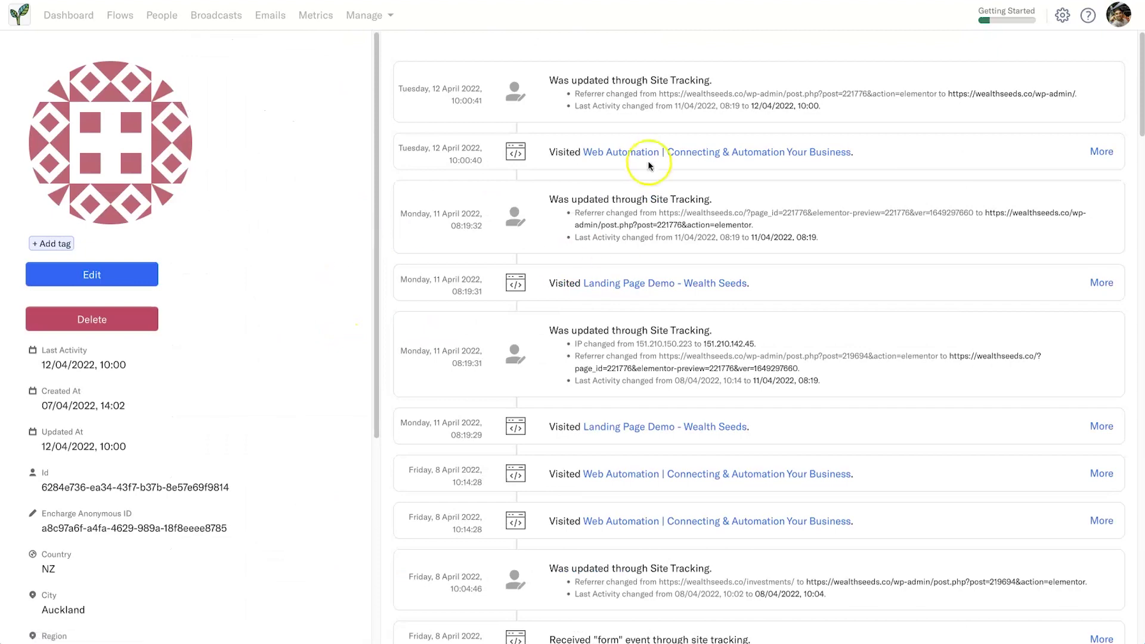
scroll(650, 160, "down", 3)
scroll(650, 160, "down", 20)
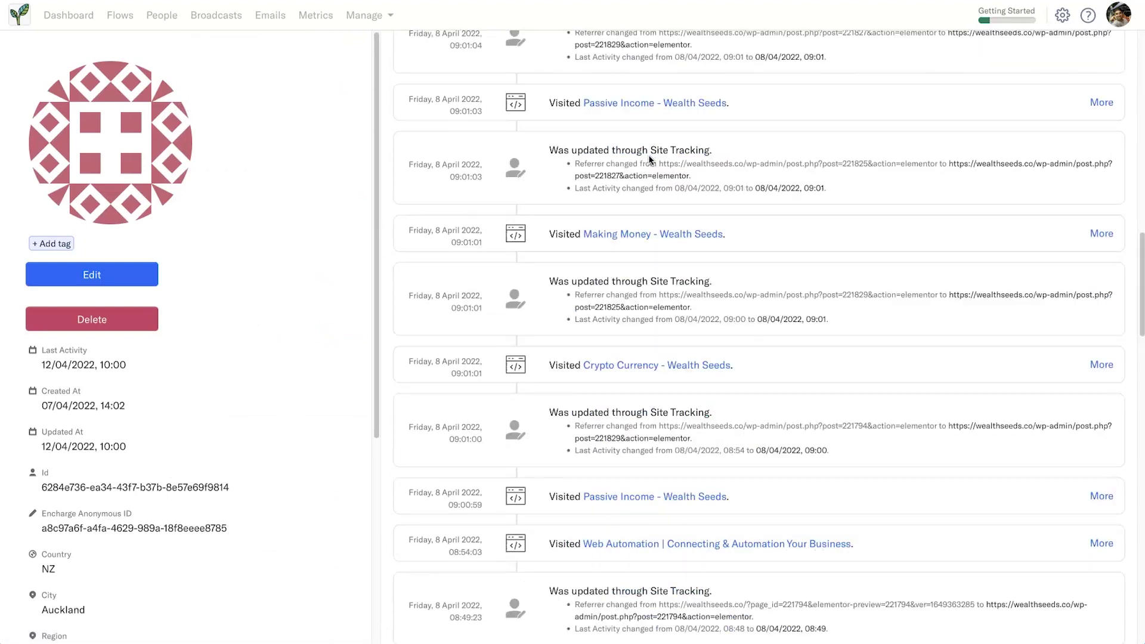
scroll(649, 155, "down", 10)
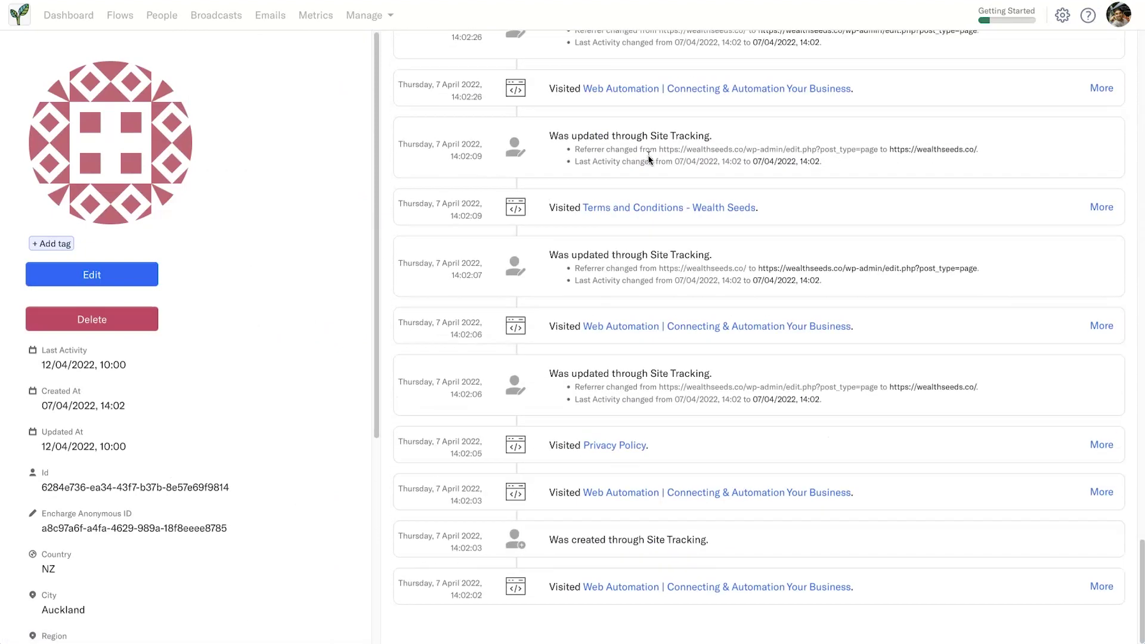
scroll(648, 155, "up", 15)
scroll(648, 155, "up", 10)
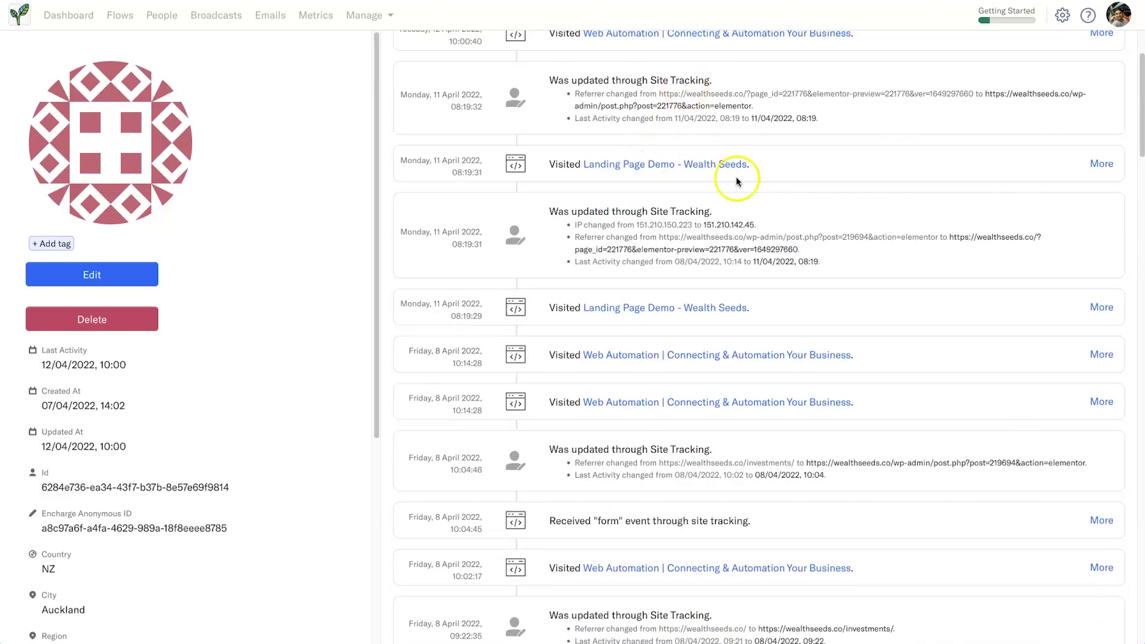
scroll(764, 167, "up", 3)
scroll(829, 304, "down", 20)
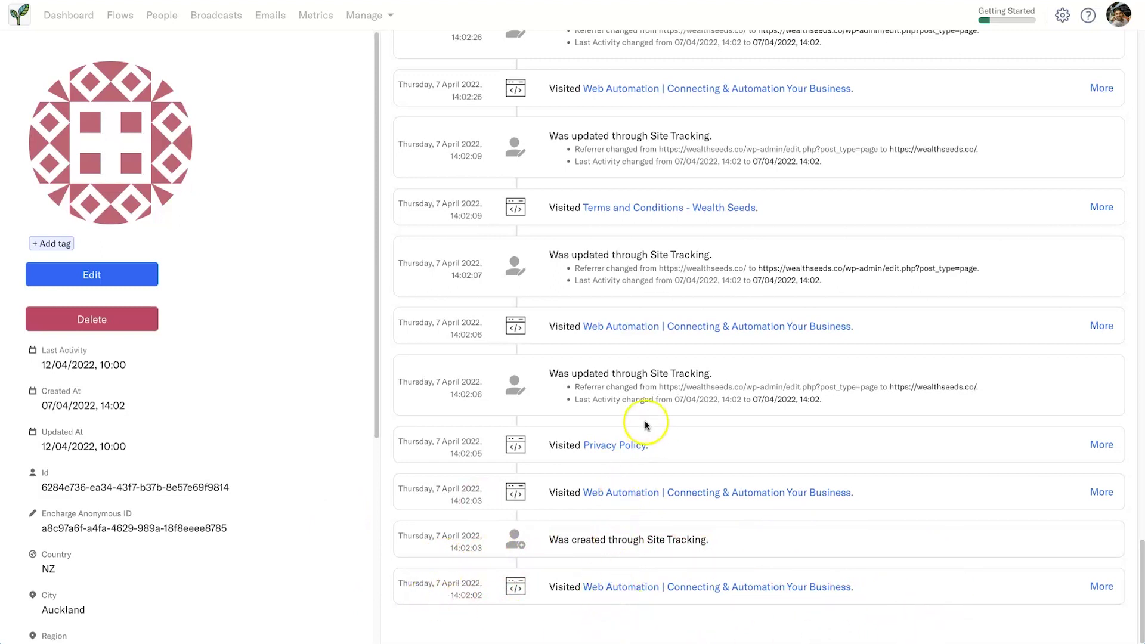
Scroll back up to the top of the contact's activity timeline.
scroll(649, 345, "up", 3)
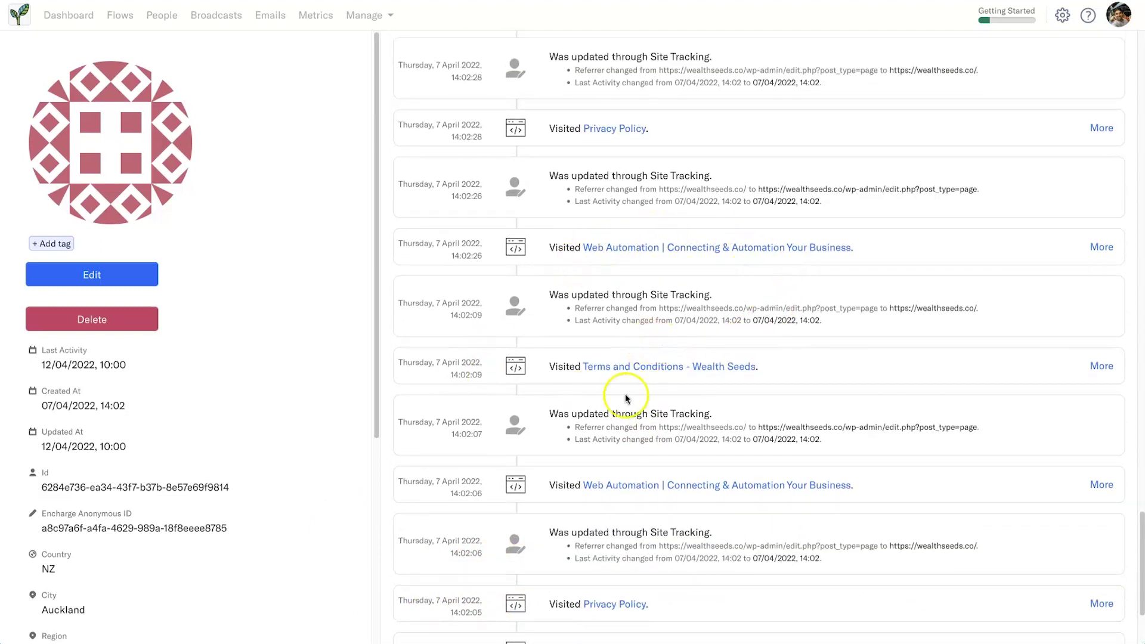
scroll(800, 284, "up", 3)
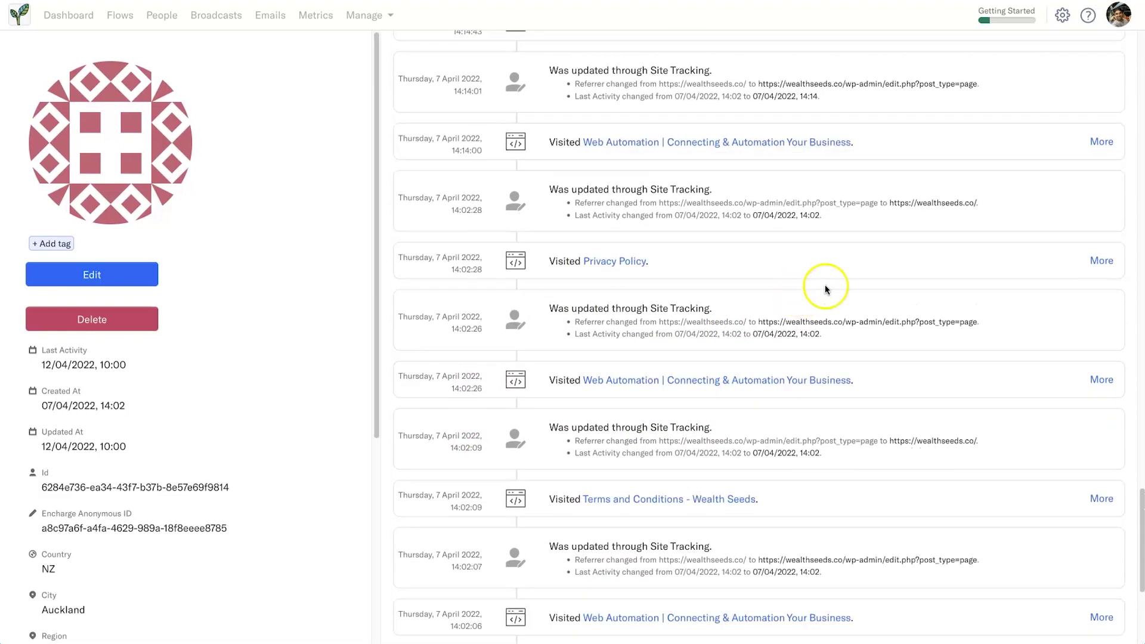
scroll(599, 189, "up", 10)
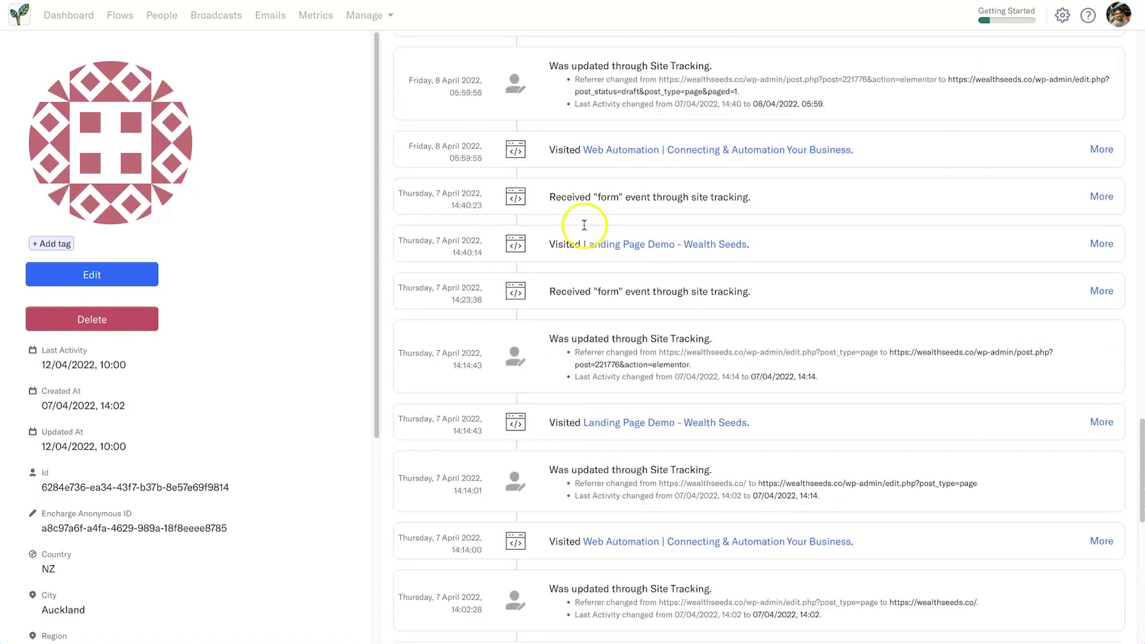
scroll(606, 161, "up", 10)
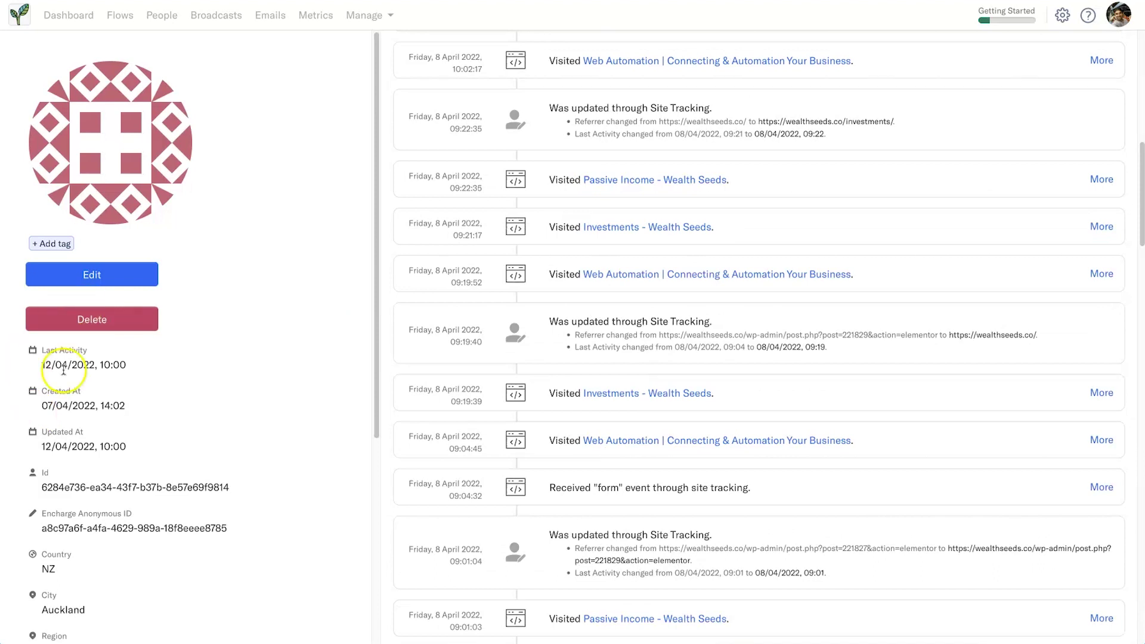
scroll(668, 388, "up", 2)
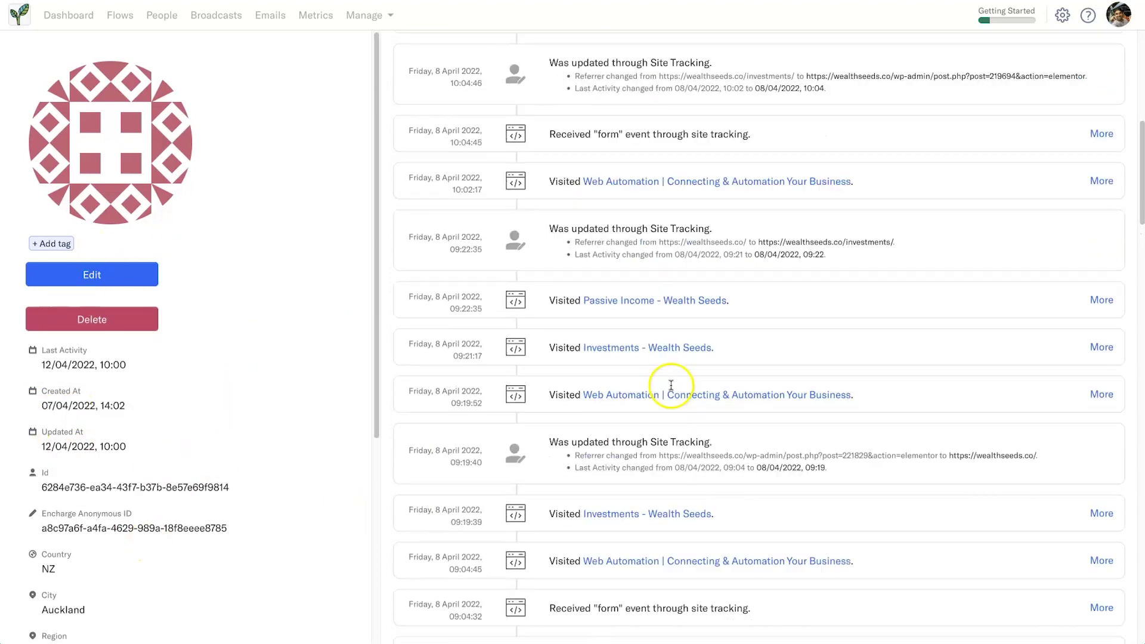
scroll(653, 342, "up", 9)
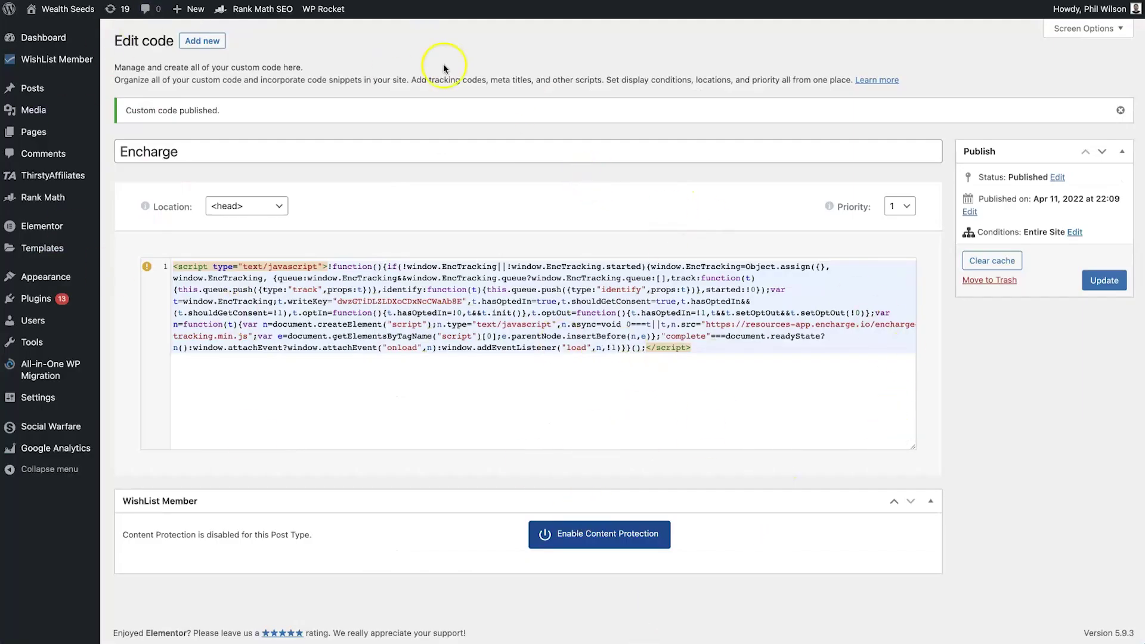
Leave the WordPress sidebar and open the Encharge account settings.
mouse_move(101, 346)
mouse_move(37, 297)
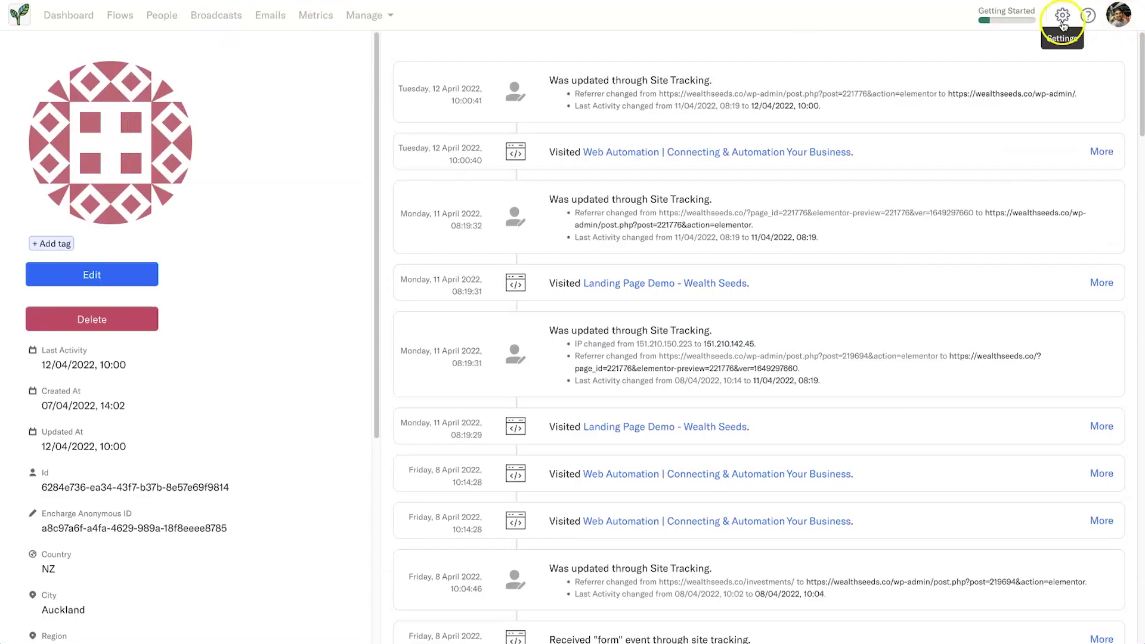
left_click(1064, 16)
Recheck Site Tracking and confirm the last event received at 12 April 2022, 10:09:30.
left_click(86, 139)
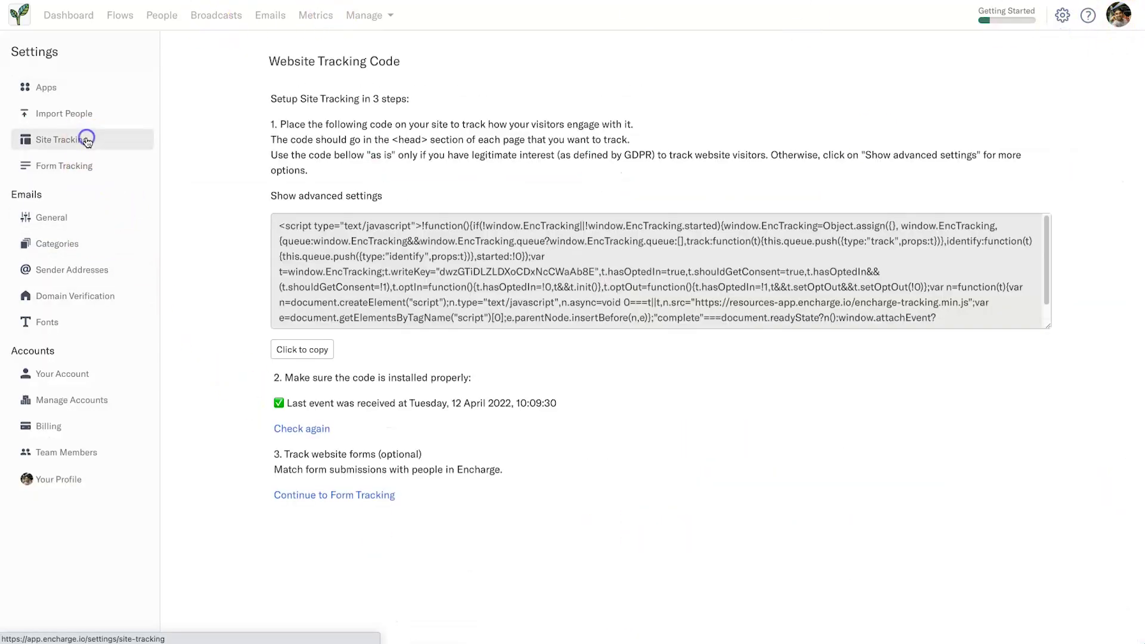
left_click(290, 428)
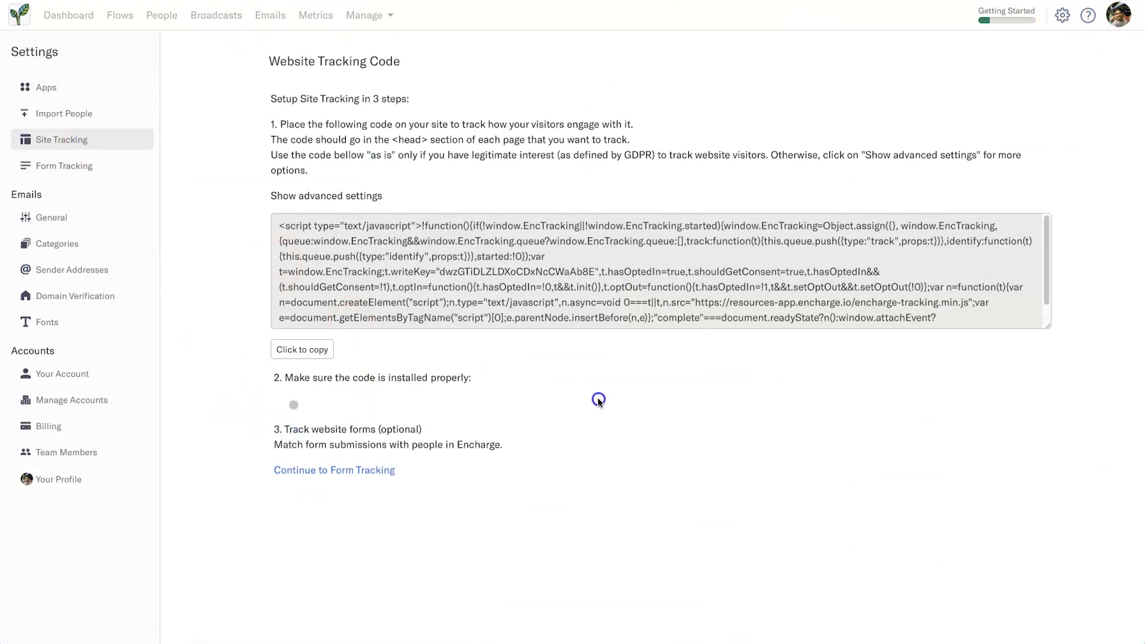
left_click_drag(598, 401, 210, 391)
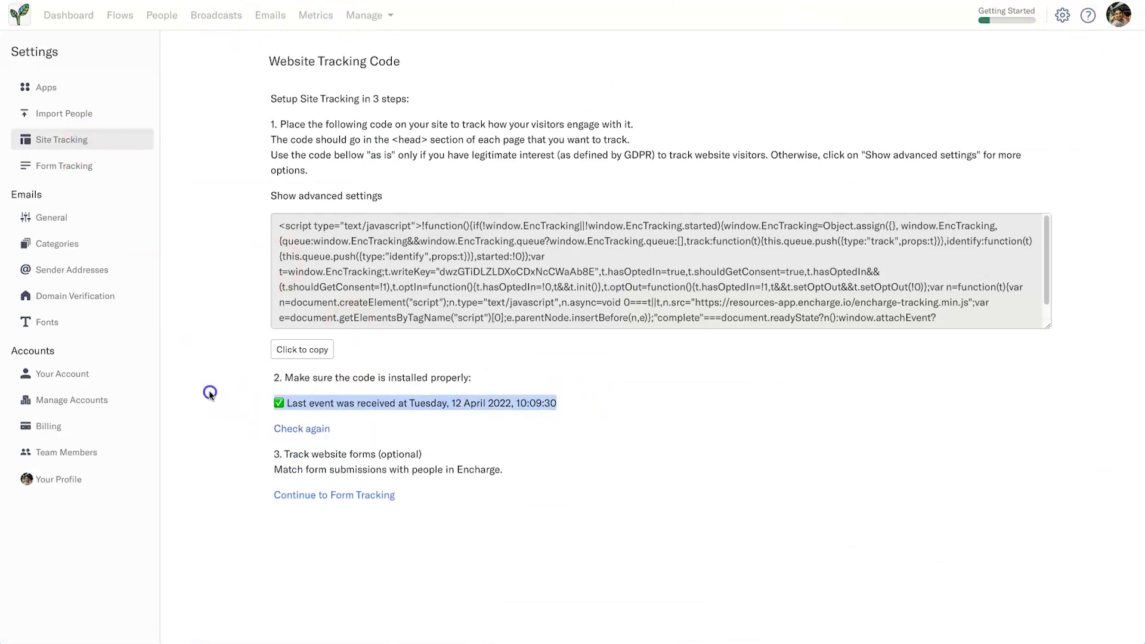
left_click(235, 396)
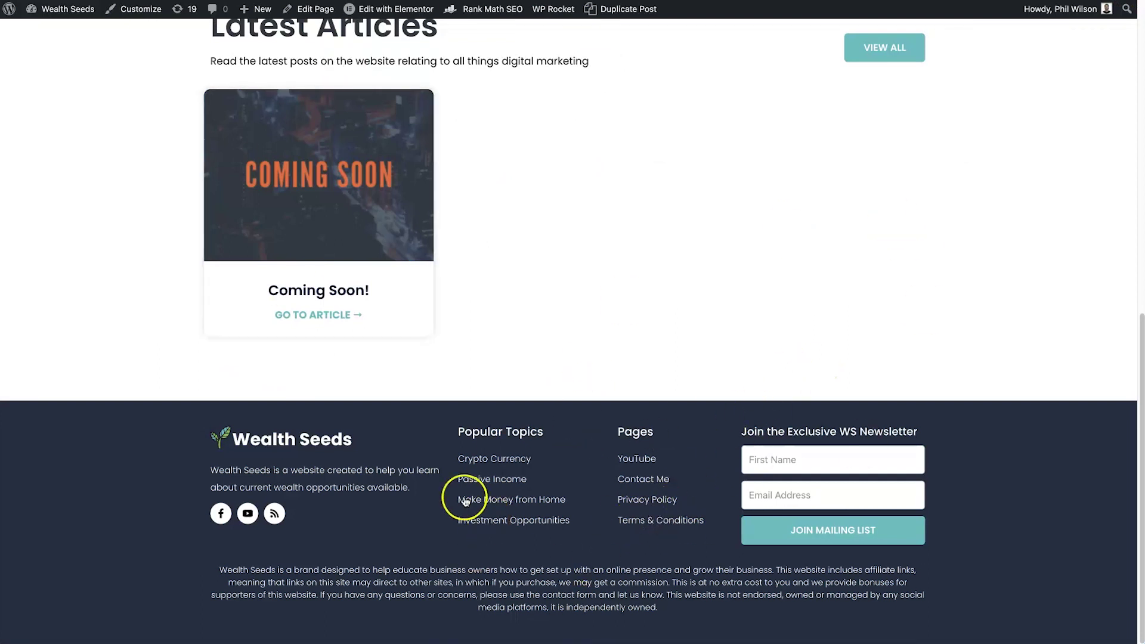
Bring up and dismiss the context menu on the Wealth Seeds page.
right_click(97, 137)
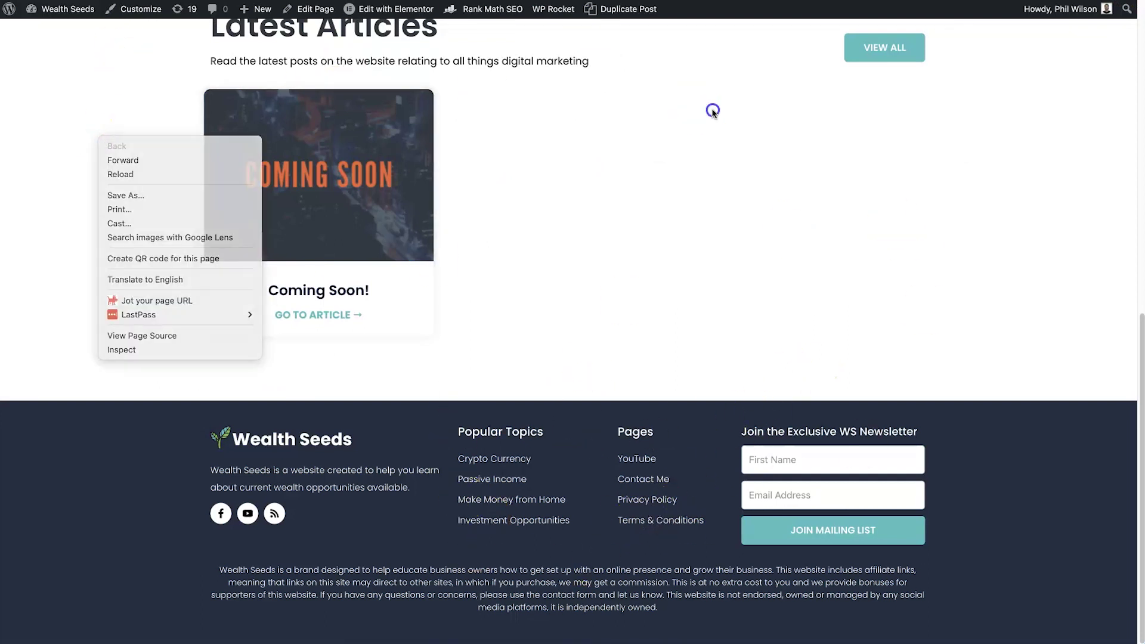
left_click(713, 111)
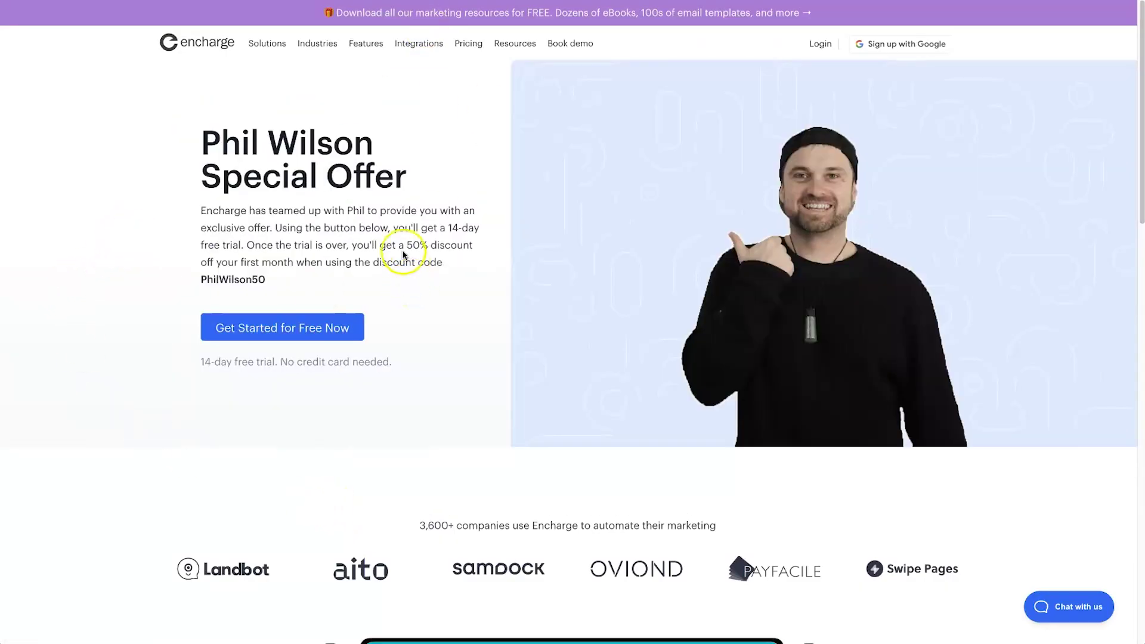
left_click_drag(486, 225, 296, 248)
left_click(297, 248)
left_click_drag(372, 245, 287, 262)
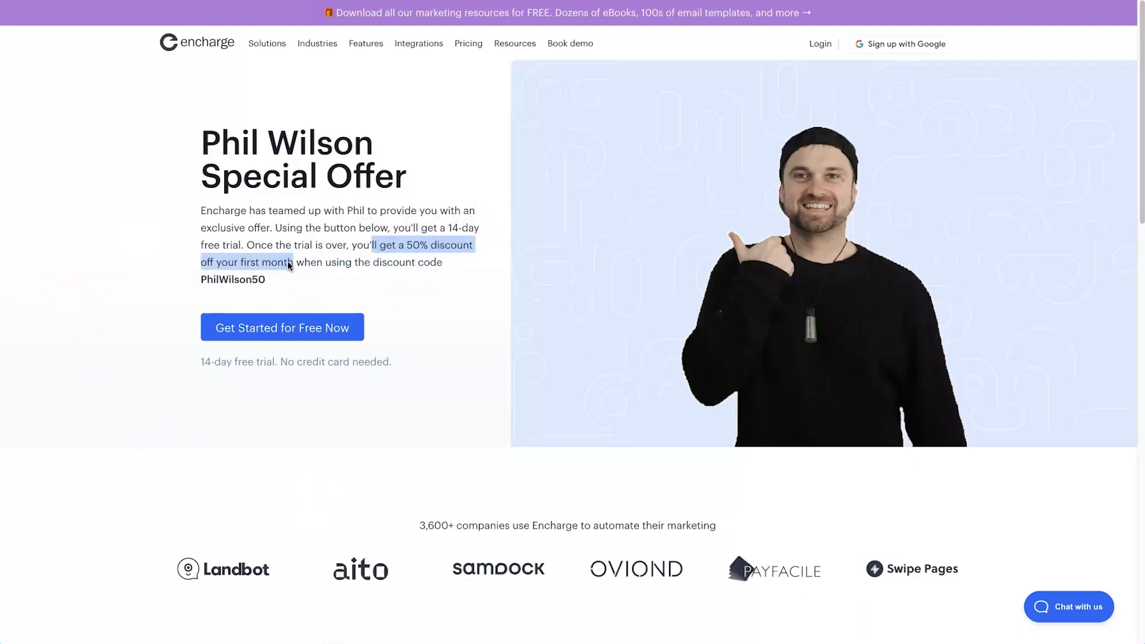
triple_click(183, 376)
left_click(328, 384)
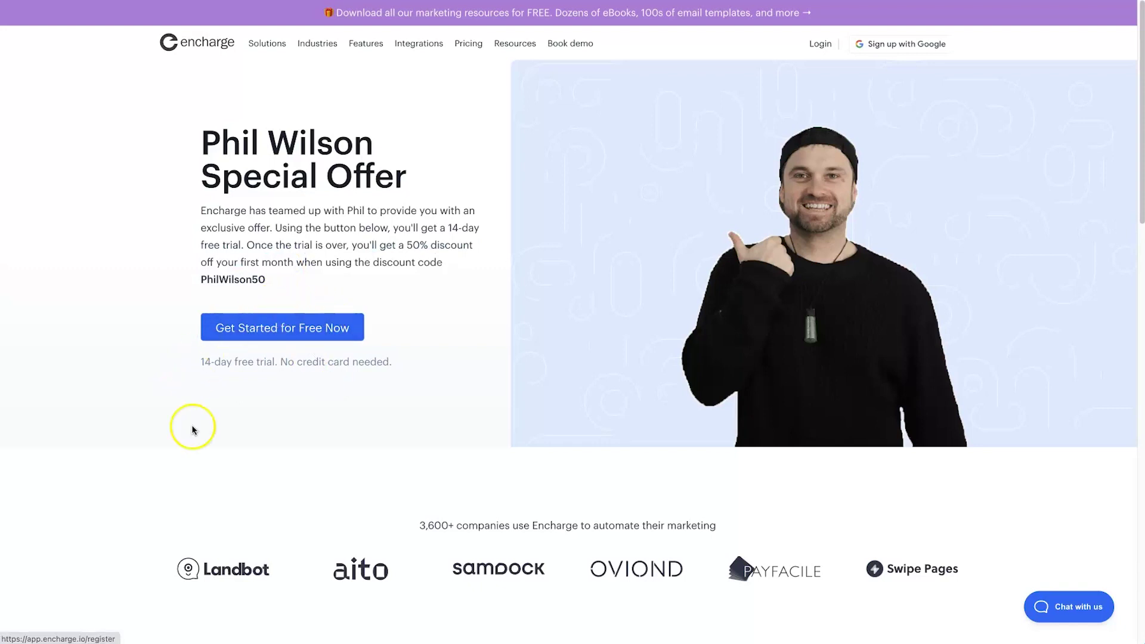